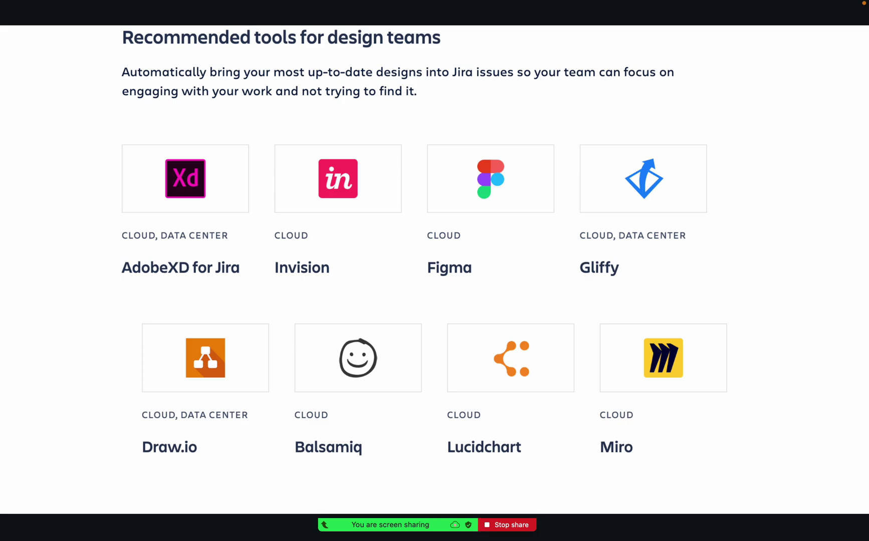
# Advance through the IT teams slide to the software engineering tools, GitHub and Bitbucket Cloud.
pyautogui.press('Right')
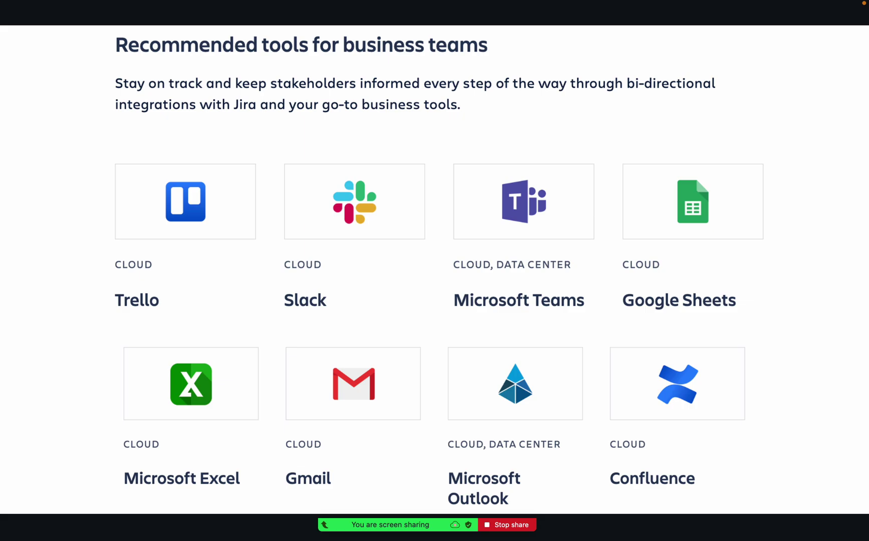
pyautogui.press('Right')
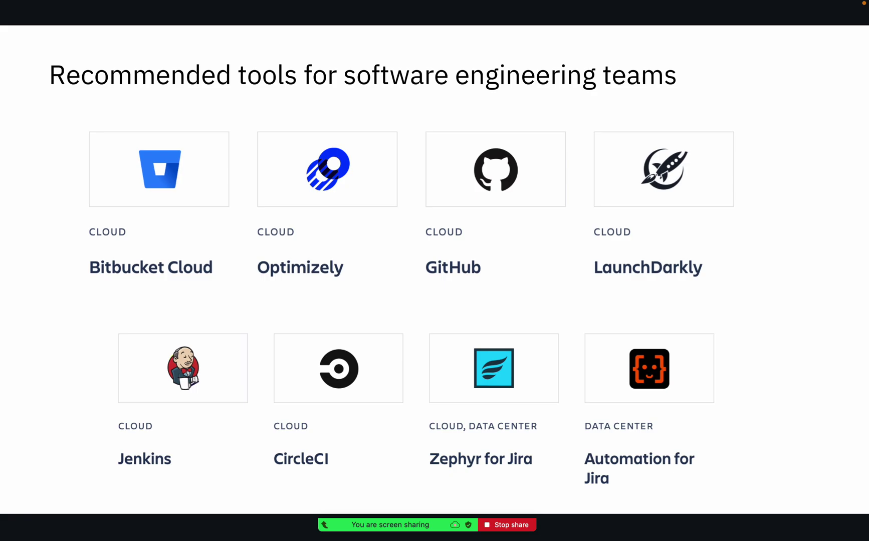
pyautogui.press('Right')
# Leave the slideshow for Jira, visit the My First Scrum Project backlog, then open Your work's Apps menu.
pyautogui.press('Left')
pyautogui.press('super+Tab')
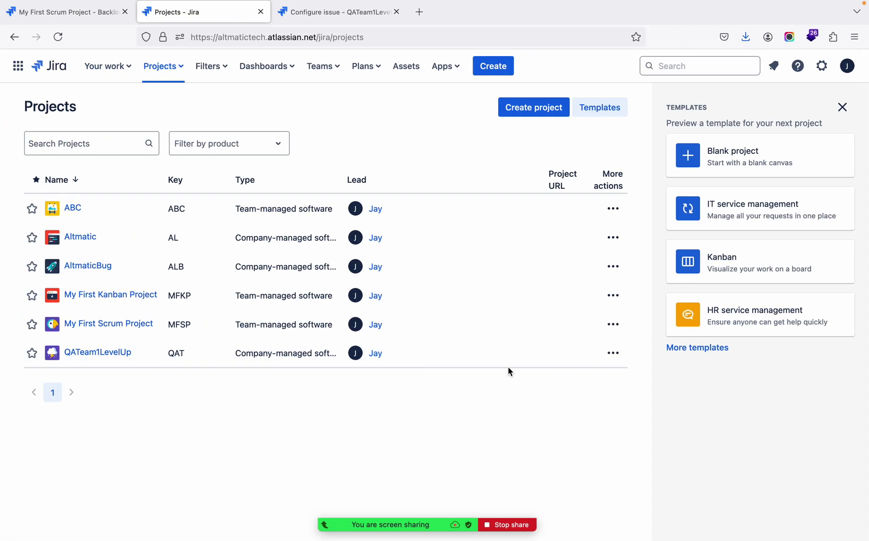
pyautogui.click(70, 13)
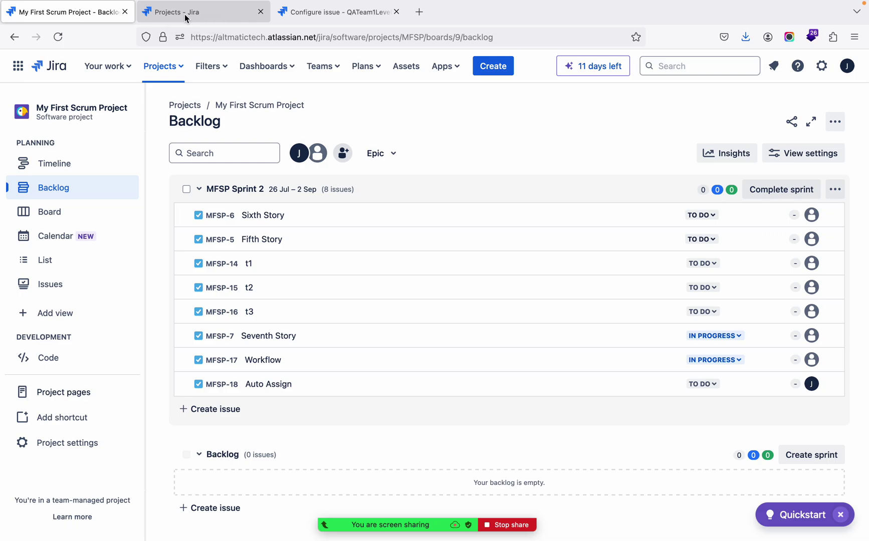
pyautogui.click(49, 69)
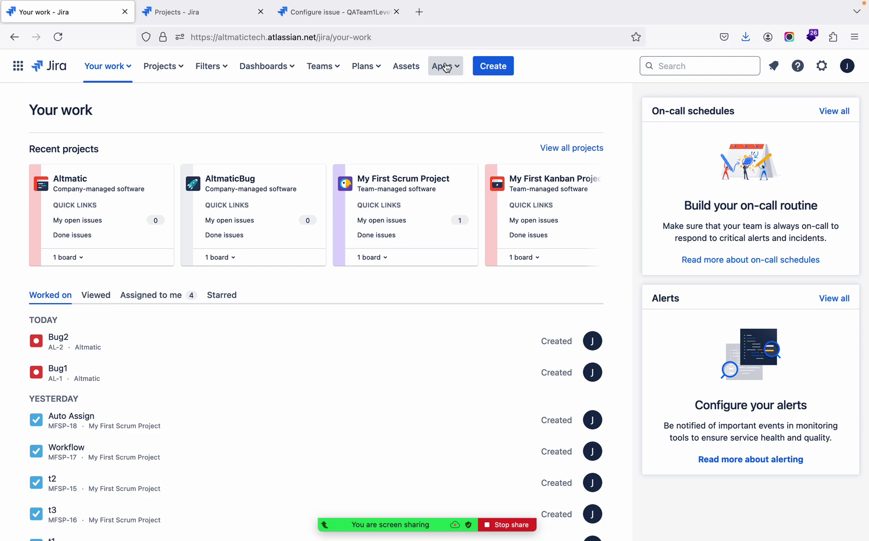
pyautogui.click(450, 72)
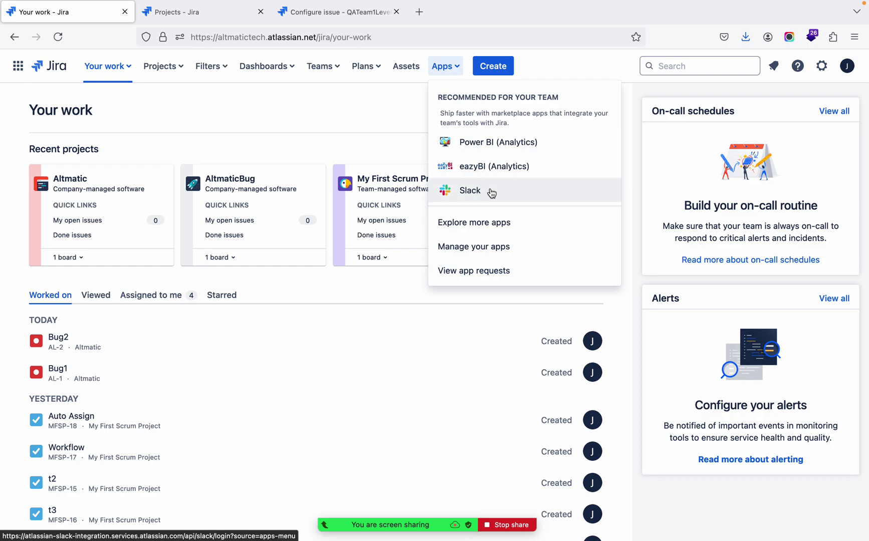
# Expand the JIRA Toolkit Plugin details under Manage apps, then go to Find new apps.
pyautogui.click(489, 250)
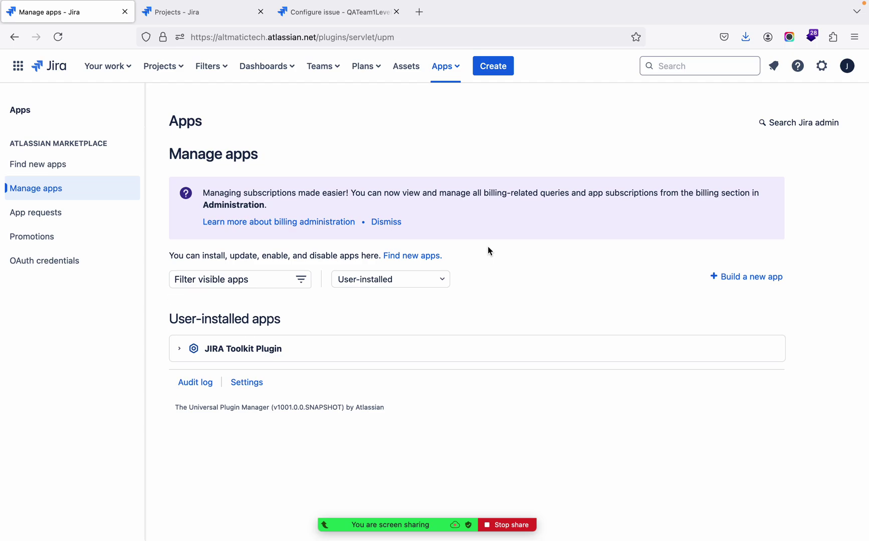
pyautogui.click(178, 349)
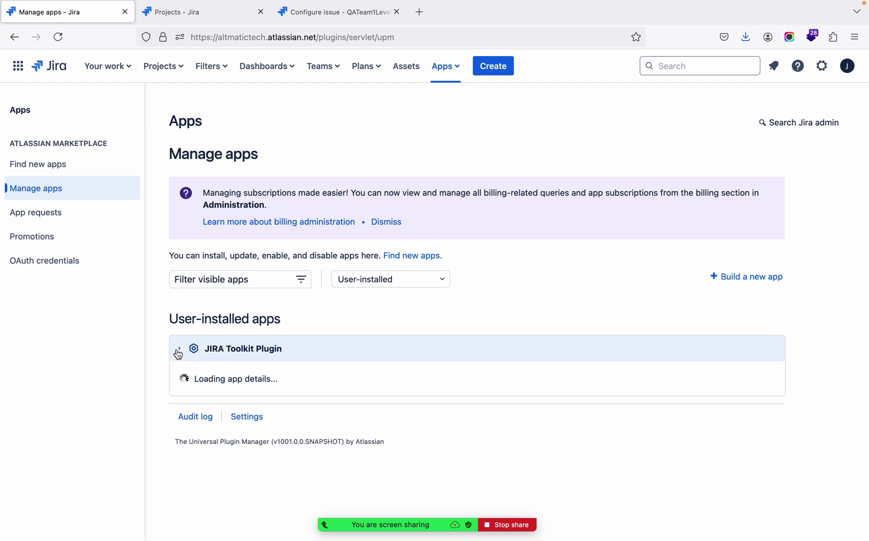
pyautogui.scroll(-2, 320, 361)
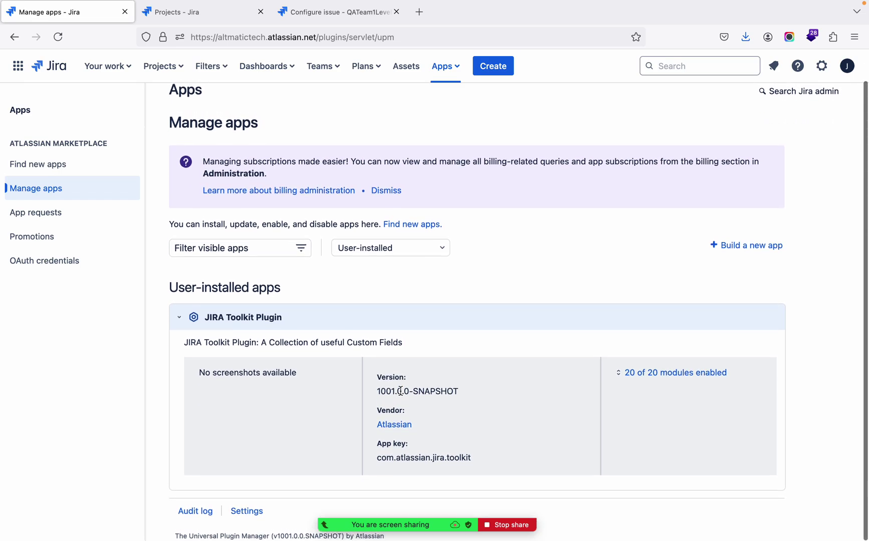
pyautogui.scroll(2, 401, 395)
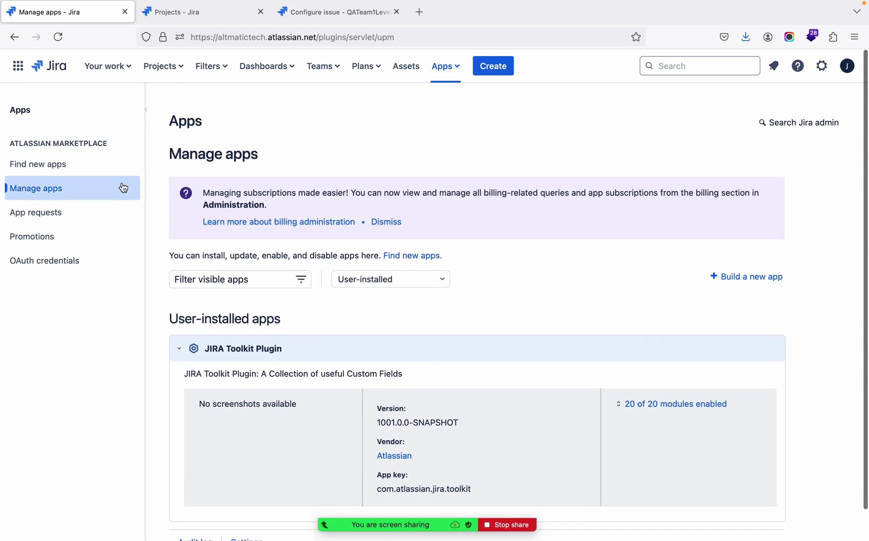
pyautogui.click(35, 165)
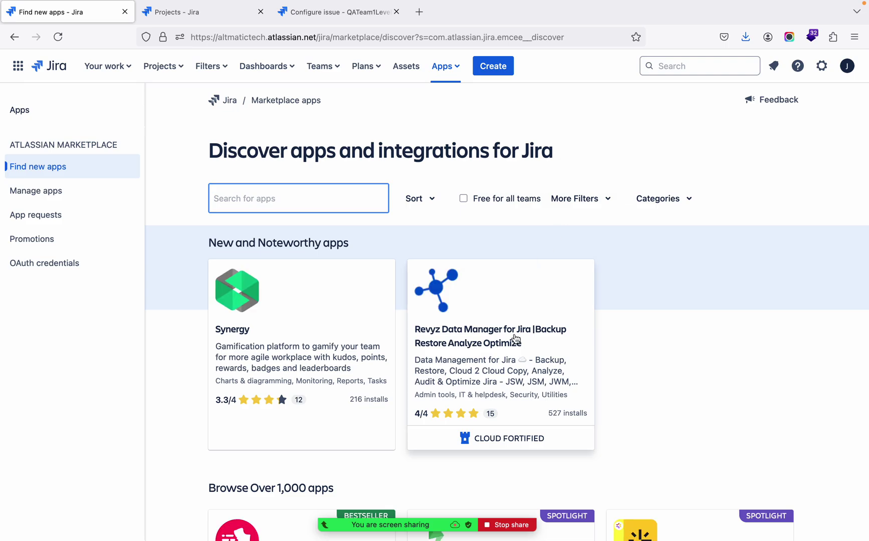
# Scroll down the marketplace app grid and load more results.
pyautogui.scroll(-10, 515, 339)
pyautogui.scroll(8, 515, 338)
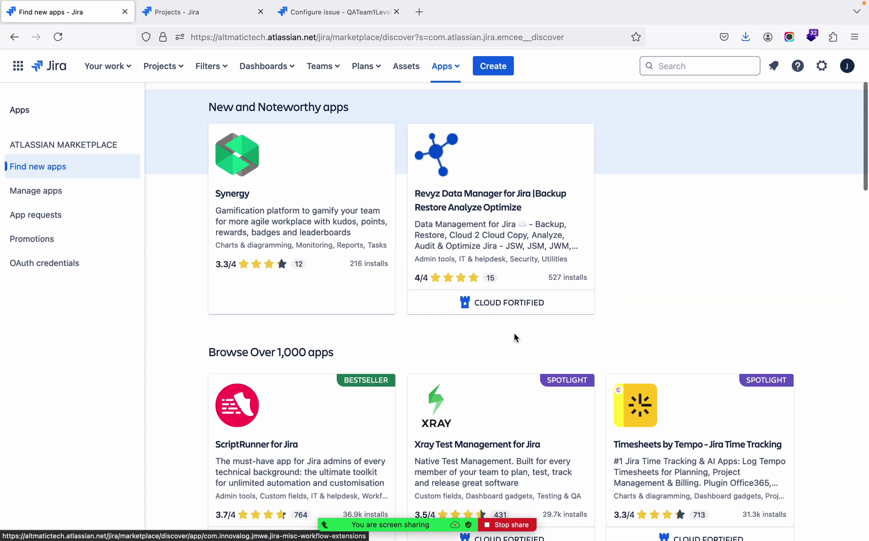
pyautogui.scroll(-5, 515, 338)
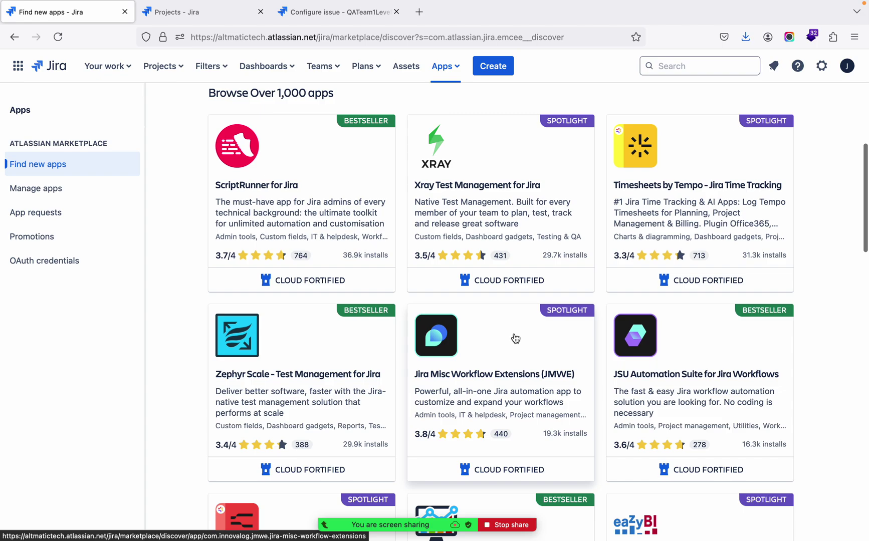
pyautogui.scroll(-8, 515, 338)
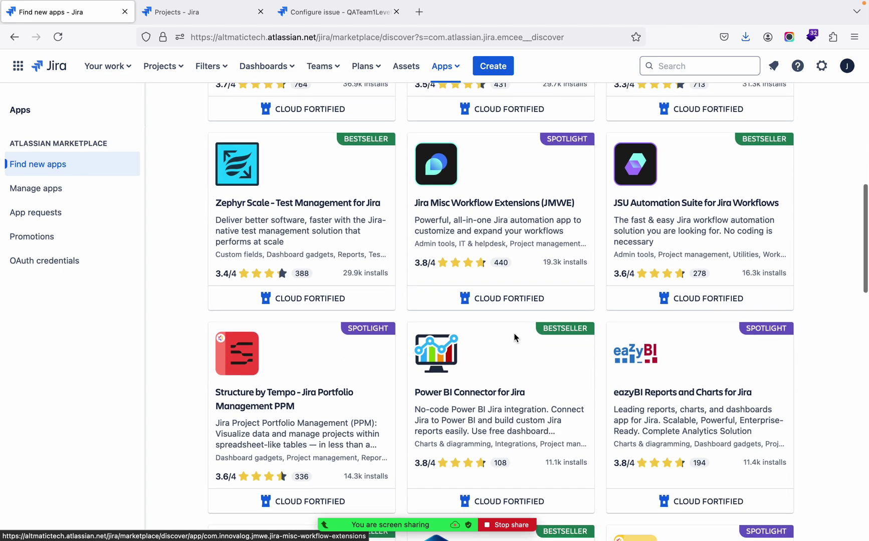
pyautogui.scroll(-16, 515, 339)
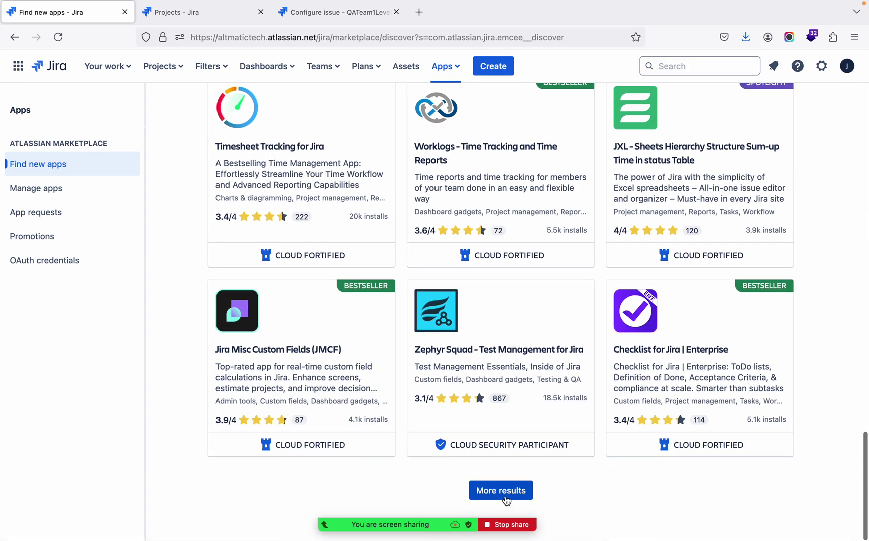
pyautogui.scroll(4, 507, 500)
pyautogui.scroll(-12, 504, 386)
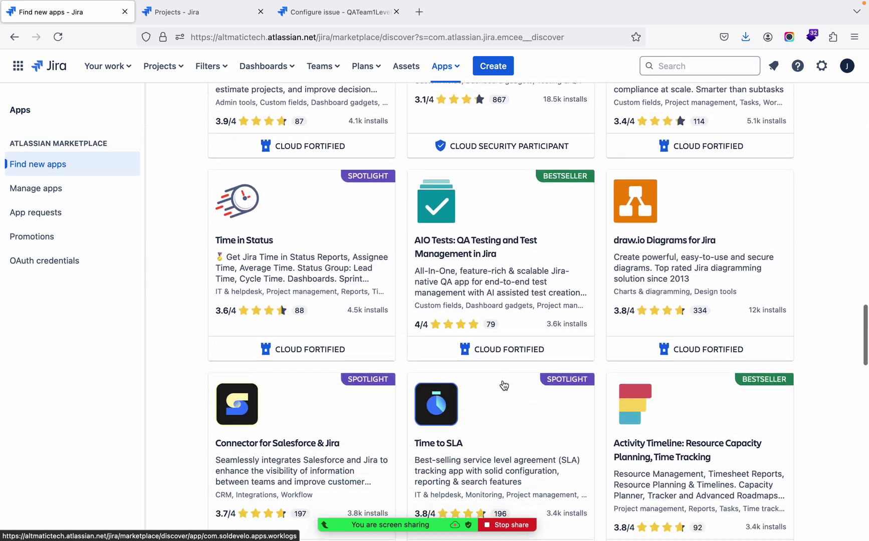
pyautogui.scroll(-20, 503, 385)
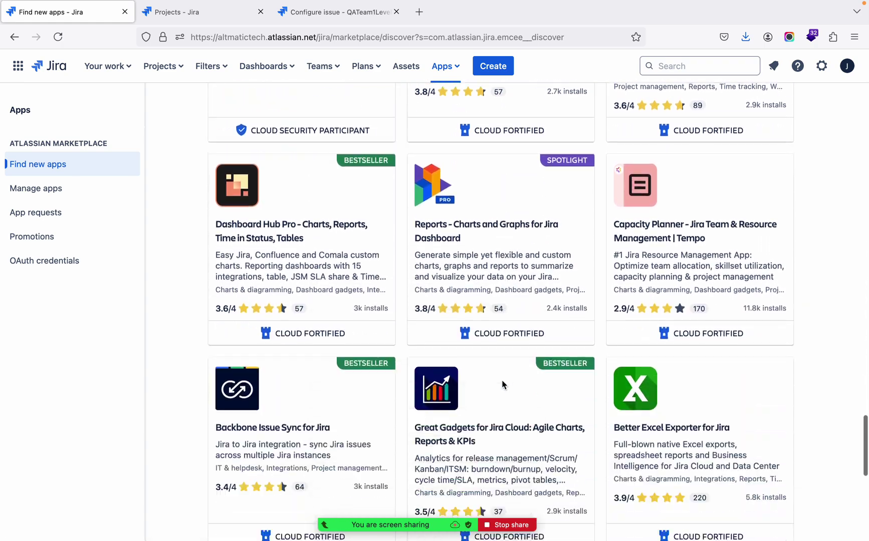
pyautogui.scroll(-3, 502, 381)
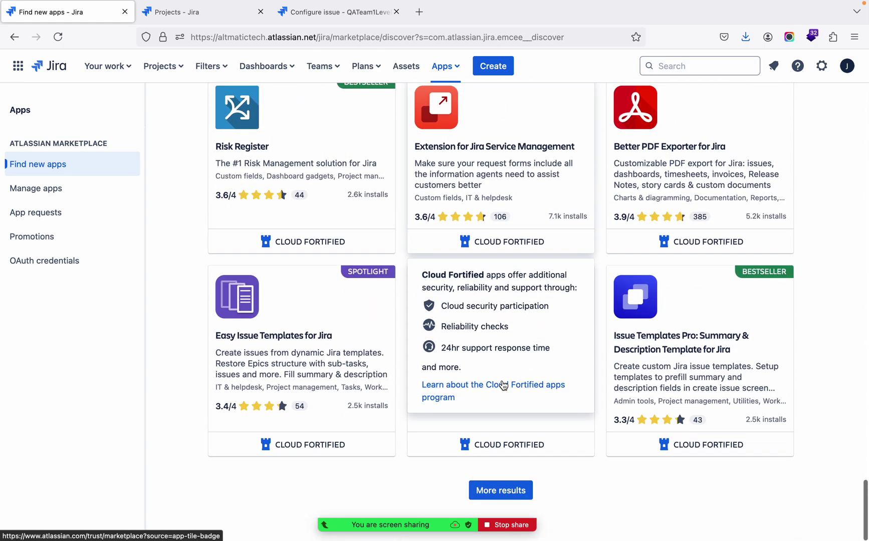
pyautogui.click(501, 491)
# Load another batch of app cards, return to the top, and search for 'github'.
pyautogui.scroll(15, 503, 496)
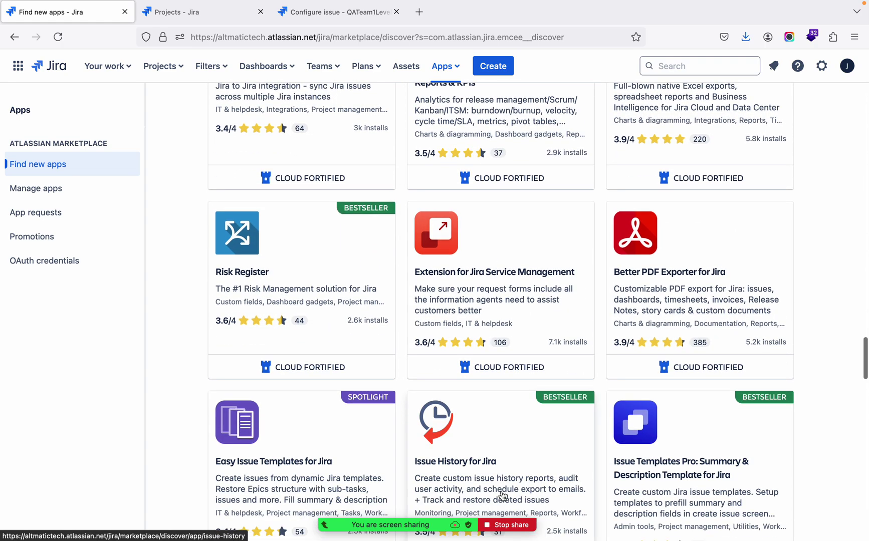
pyautogui.scroll(-12, 503, 495)
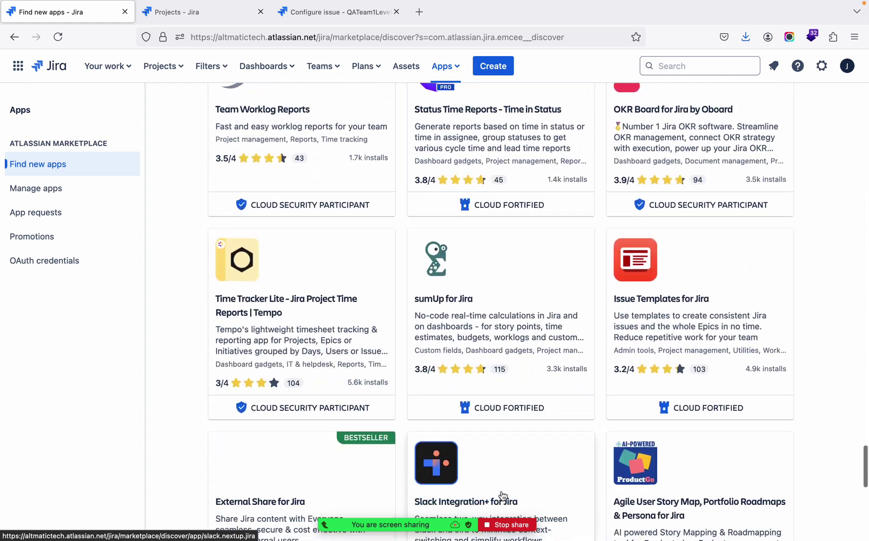
pyautogui.scroll(-10, 491, 335)
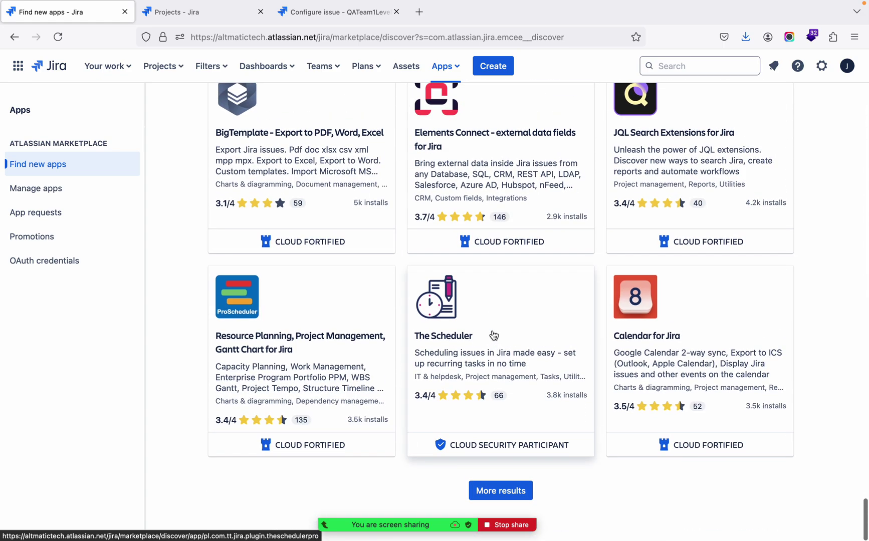
pyautogui.click(501, 491)
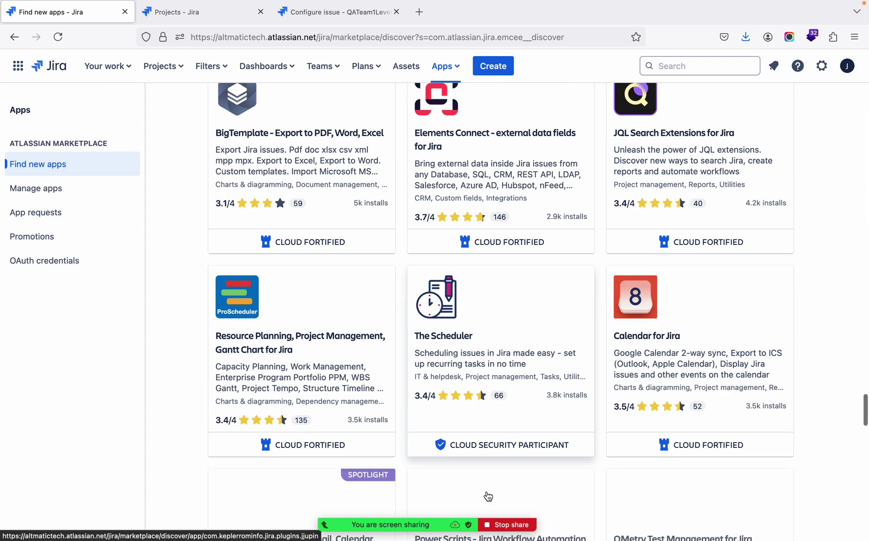
pyautogui.scroll(-15, 488, 496)
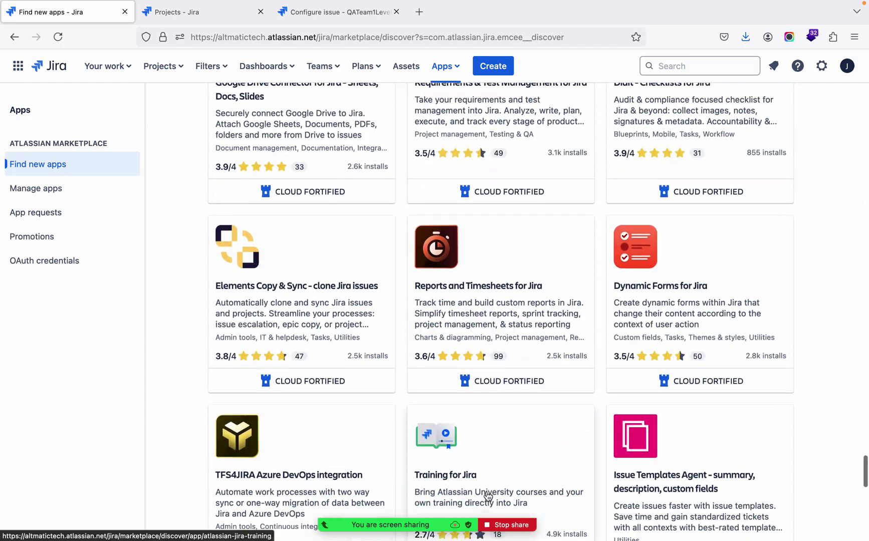
pyautogui.scroll(20, 487, 497)
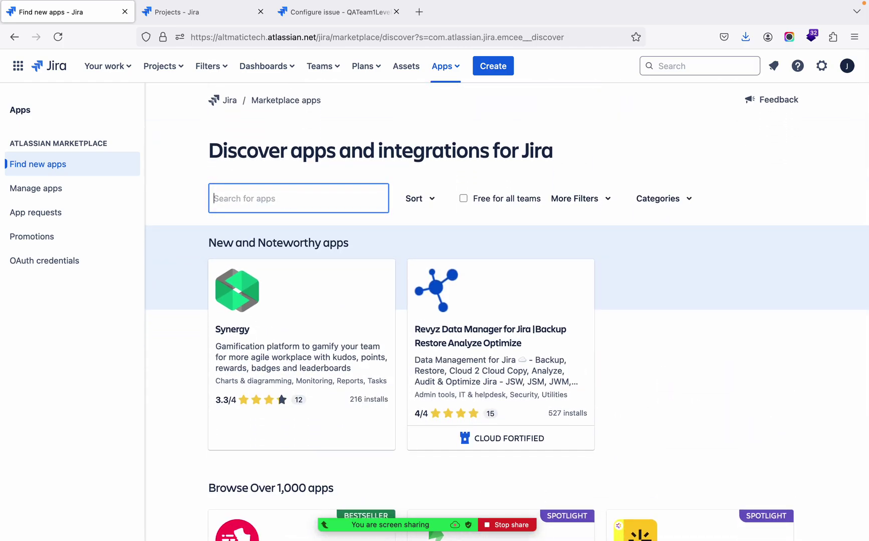
pyautogui.write('github')
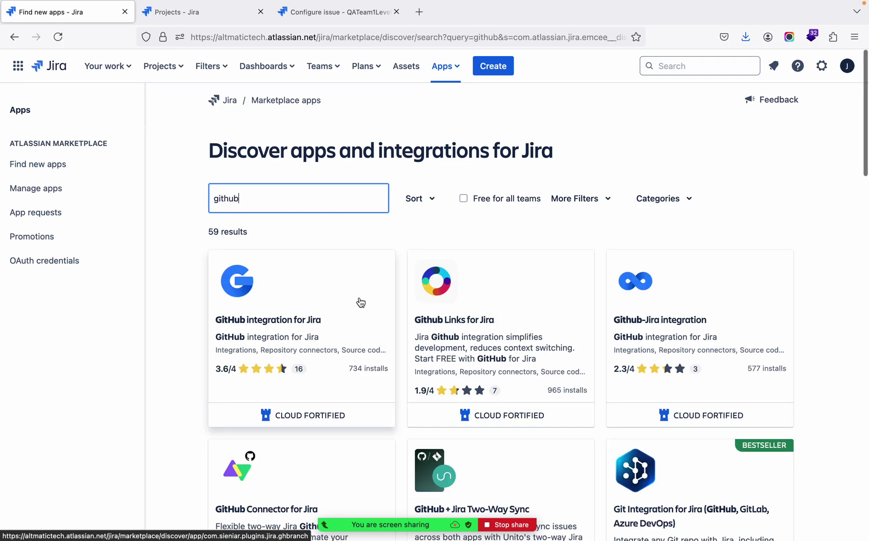
# Open the GitHub for Jira app page from the search results.
pyautogui.scroll(-3, 352, 339)
pyautogui.scroll(-4, 353, 339)
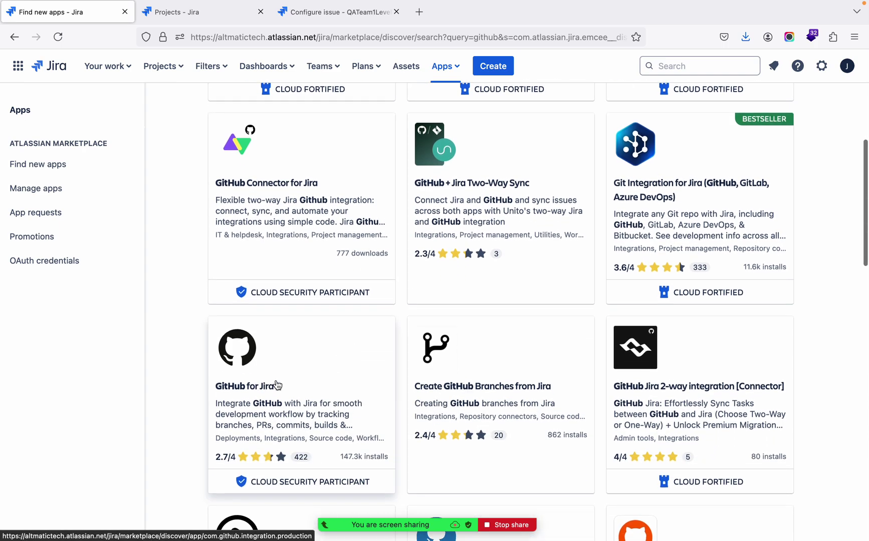
pyautogui.click(267, 388)
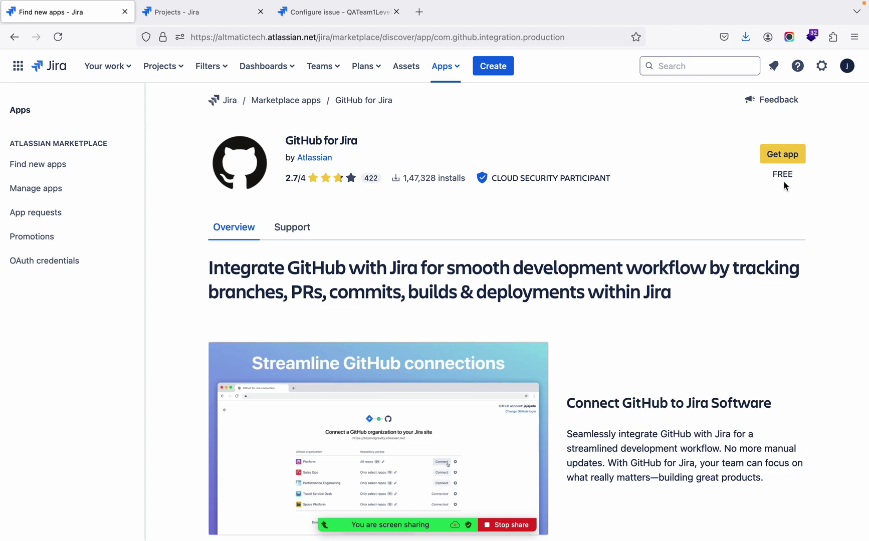
pyautogui.scroll(-10, 481, 446)
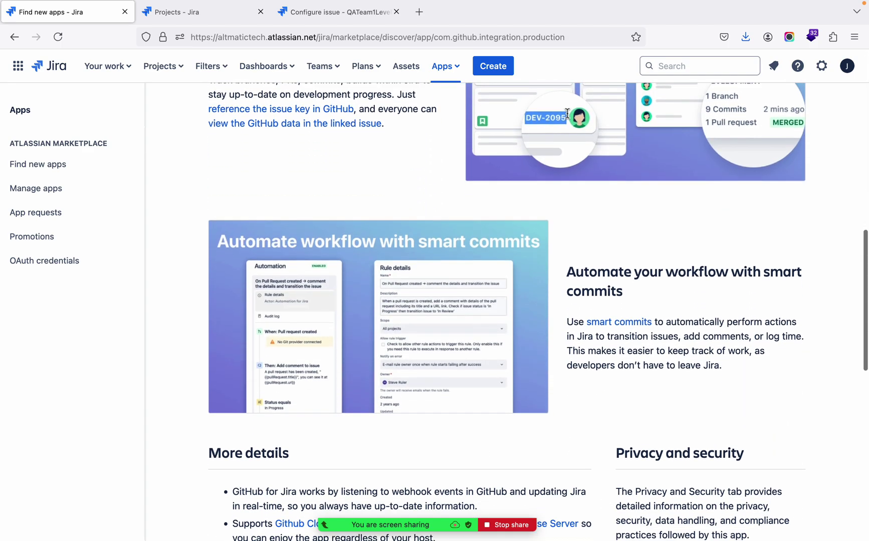
pyautogui.scroll(10, 465, 196)
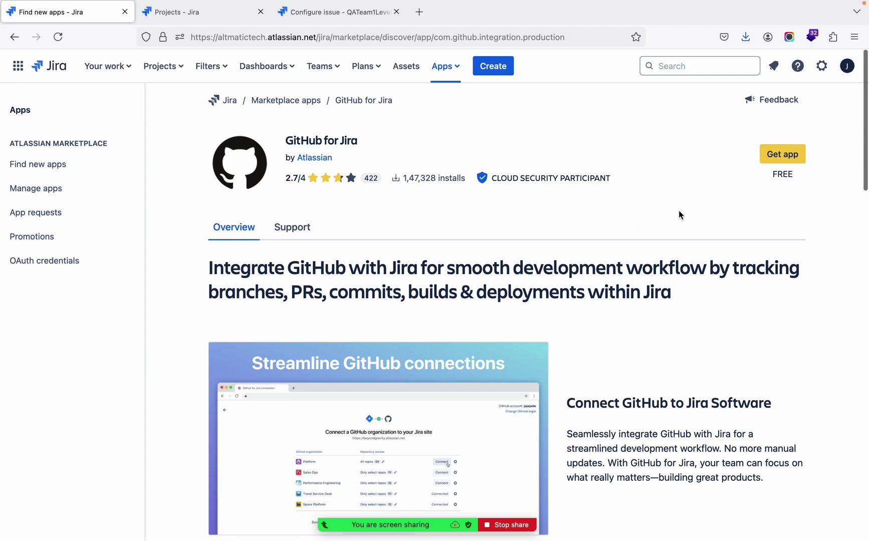
# Add GitHub for Jira to the site, dismiss the success notice, and begin setup.
pyautogui.click(780, 159)
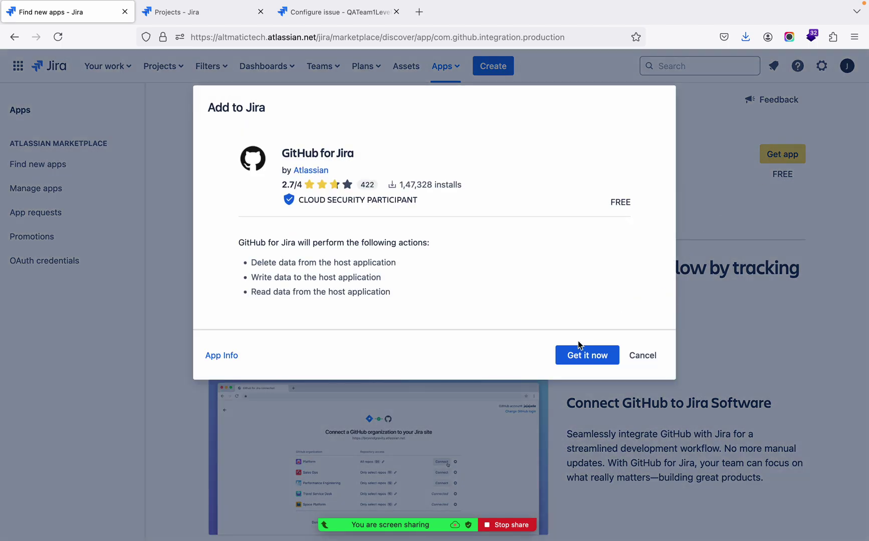
pyautogui.click(575, 360)
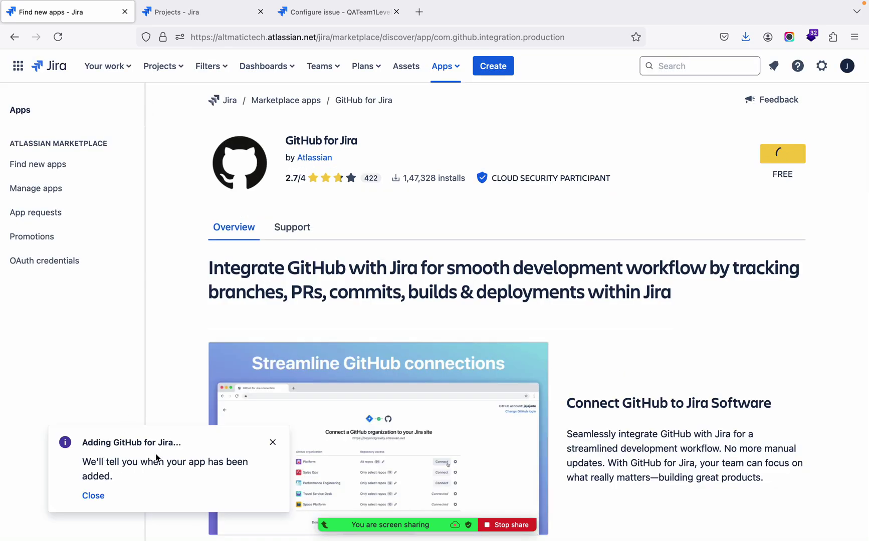
pyautogui.click(273, 442)
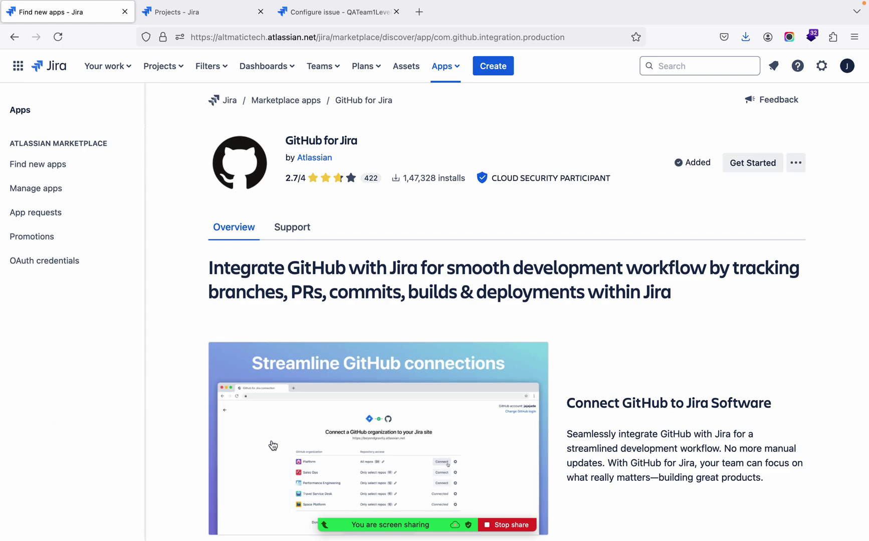
pyautogui.click(752, 163)
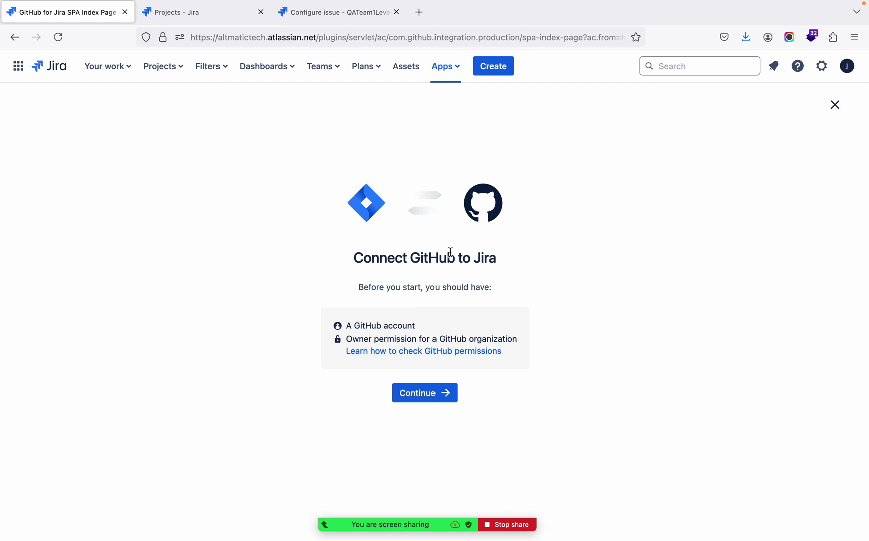
# Get past the setup prerequisites and choose GitHub Cloud as the product.
pyautogui.doubleClick(433, 261)
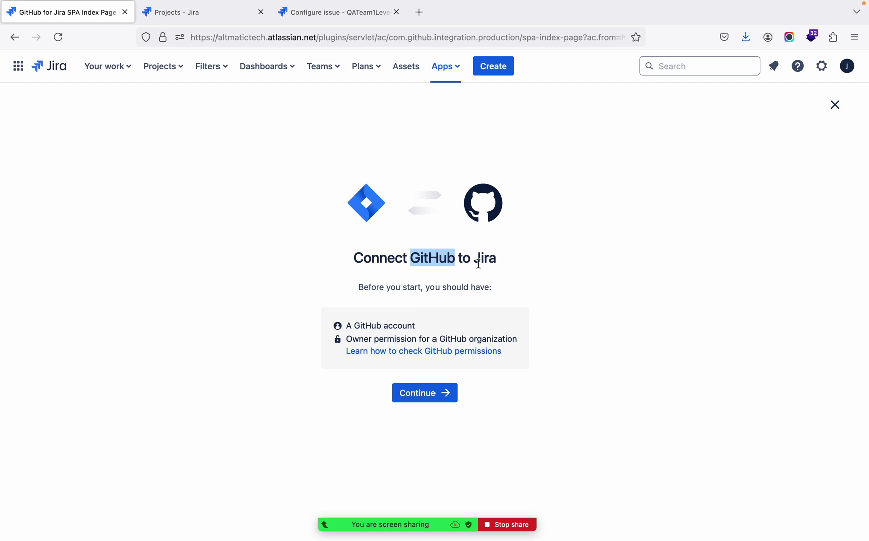
pyautogui.click(421, 395)
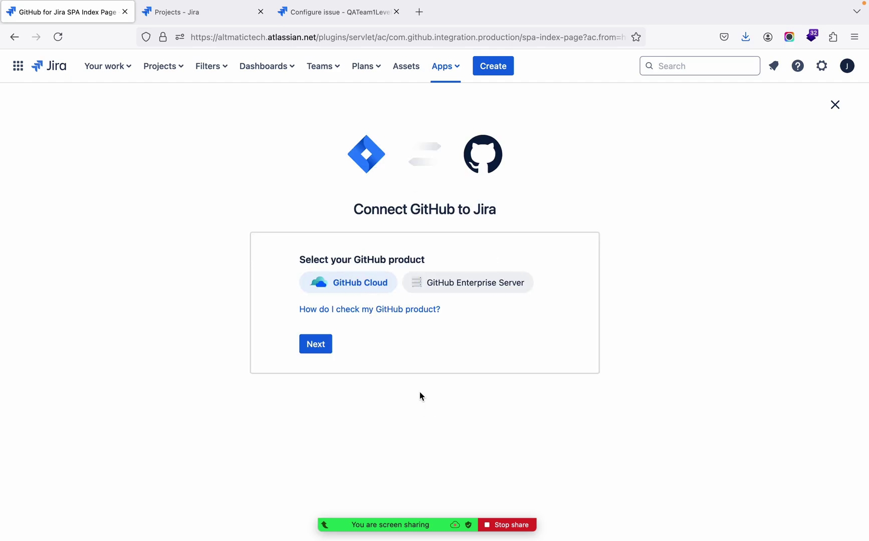
pyautogui.click(322, 348)
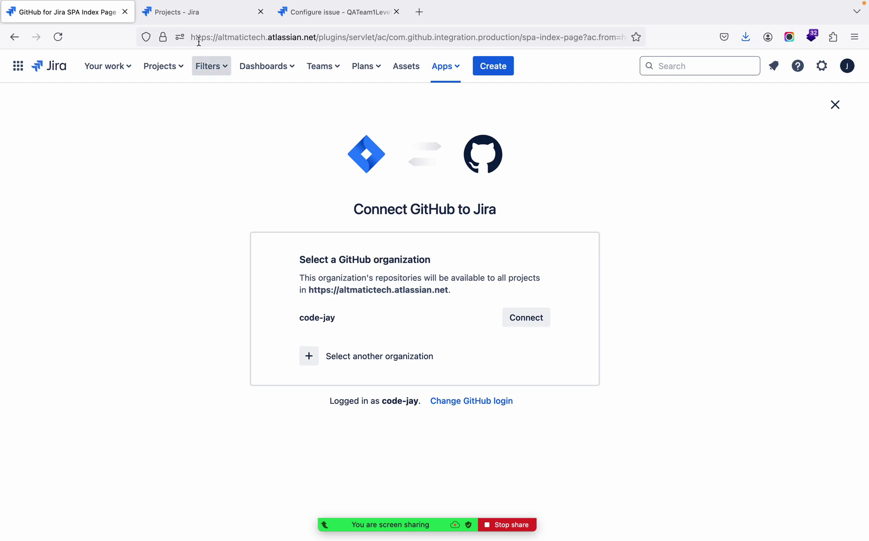
# Open github.com in a new tab and expand the full Top repositories list.
pyautogui.click(419, 12)
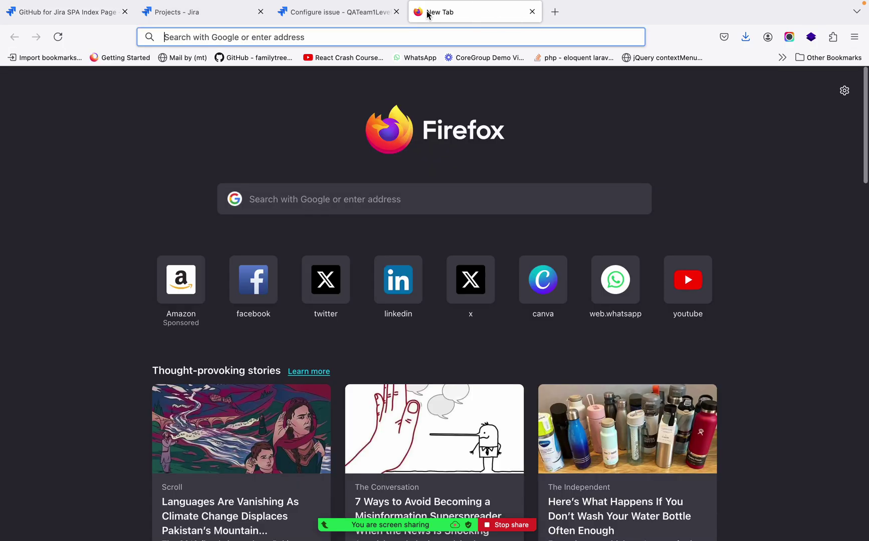
pyautogui.write('github.com/')
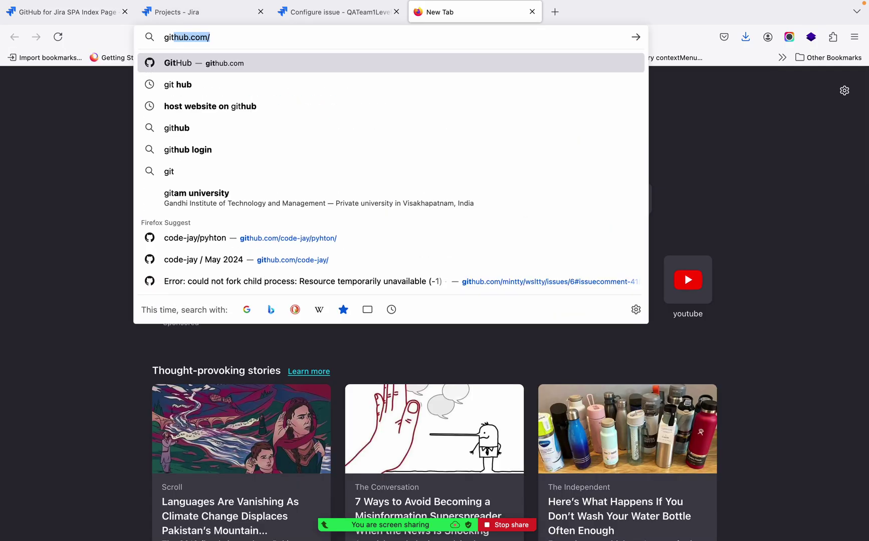
pyautogui.press('Return')
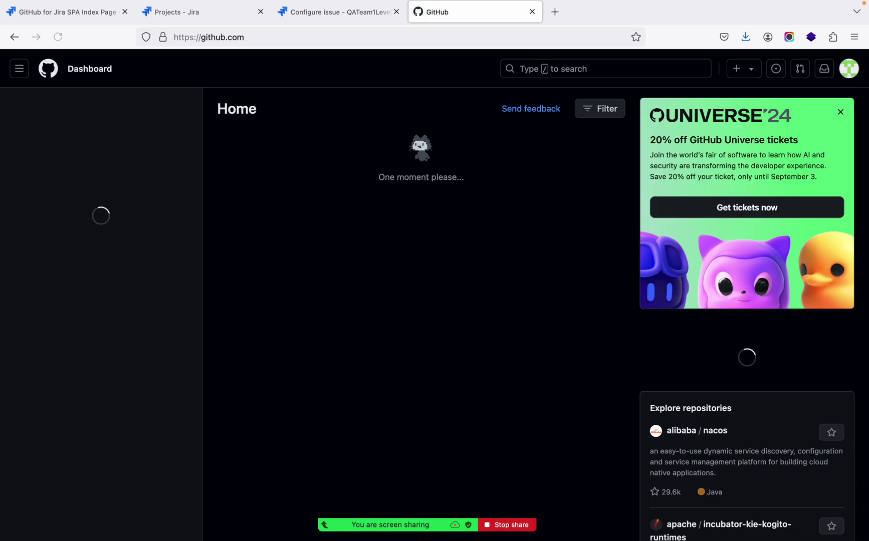
pyautogui.click(853, 69)
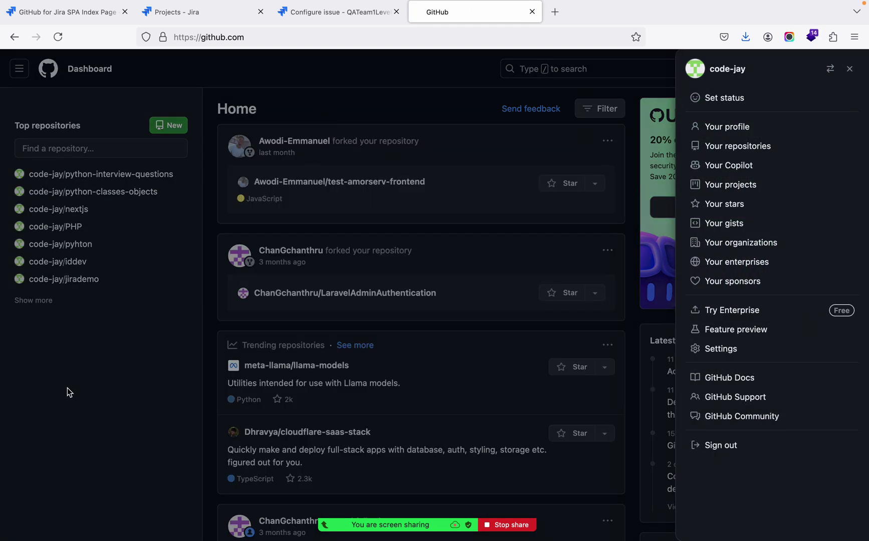
pyautogui.click(67, 388)
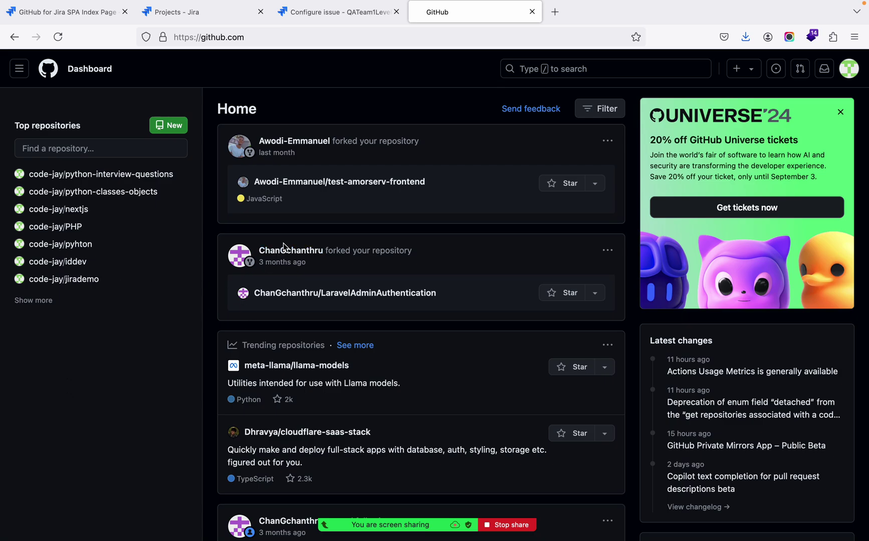
pyautogui.click(43, 306)
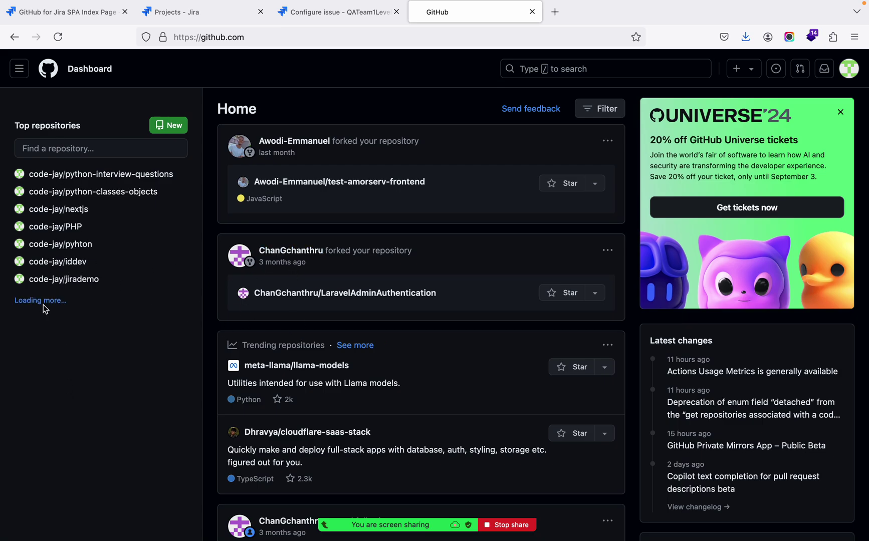
# Switch between the Jira tabs and return to the GitHub for Jira setup page.
pyautogui.click(317, 14)
pyautogui.click(227, 13)
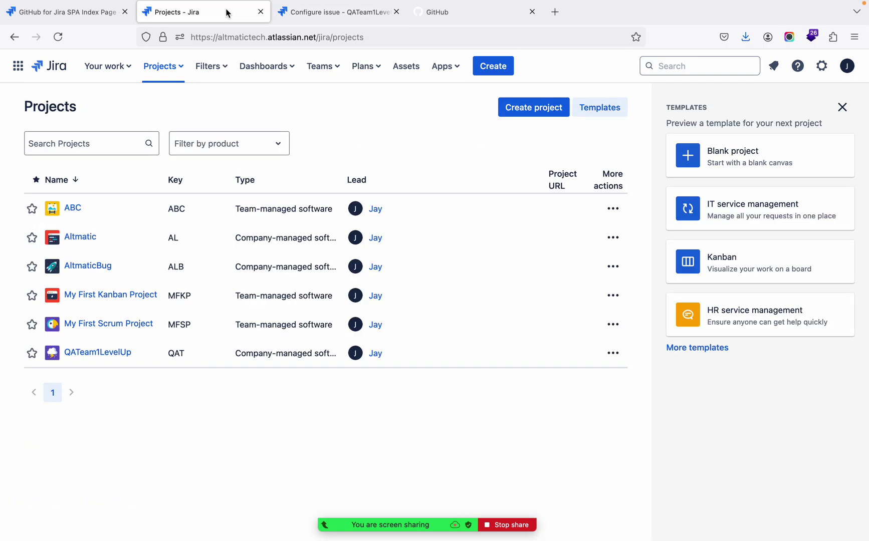
pyautogui.click(445, 14)
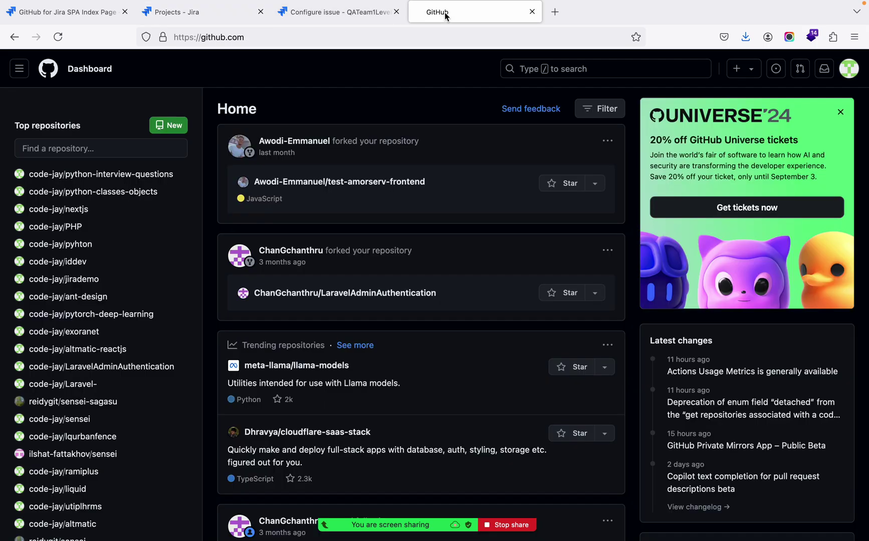
pyautogui.click(352, 20)
pyautogui.click(69, 16)
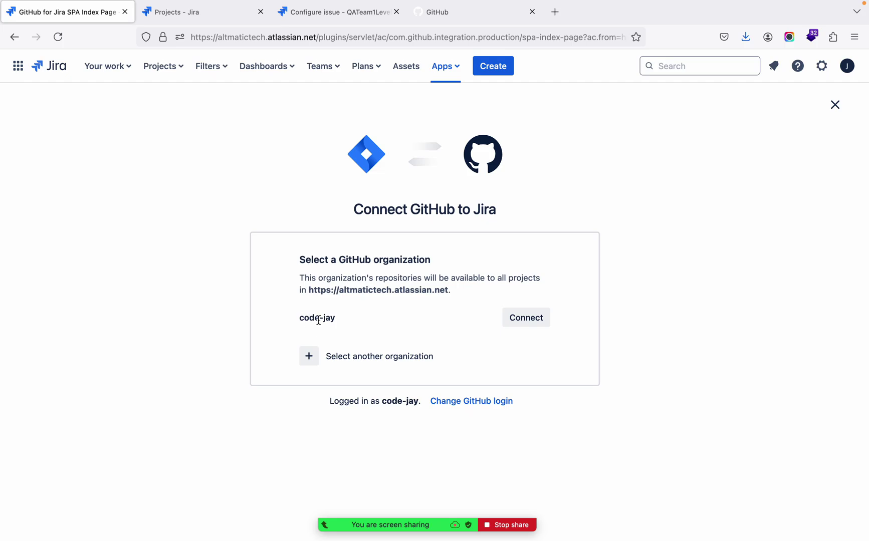
# Connect the code-jay organization to Jira and exit setup to the GitHub configuration page.
pyautogui.click(534, 322)
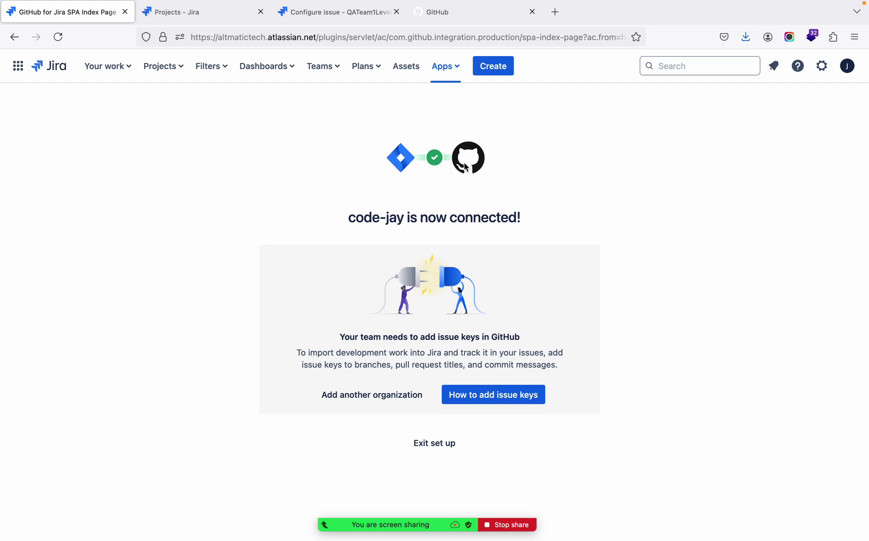
pyautogui.tripleClick(369, 222)
pyautogui.click(370, 223)
pyautogui.doubleClick(369, 224)
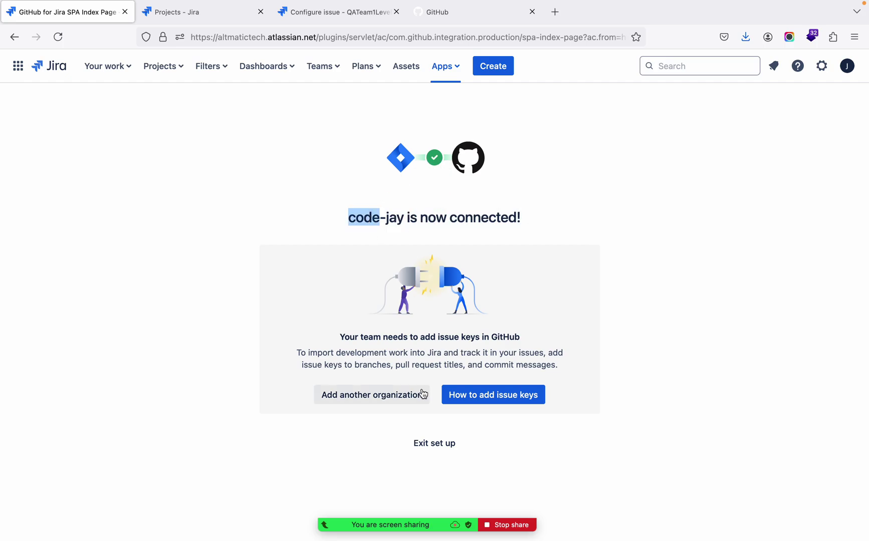
pyautogui.click(430, 443)
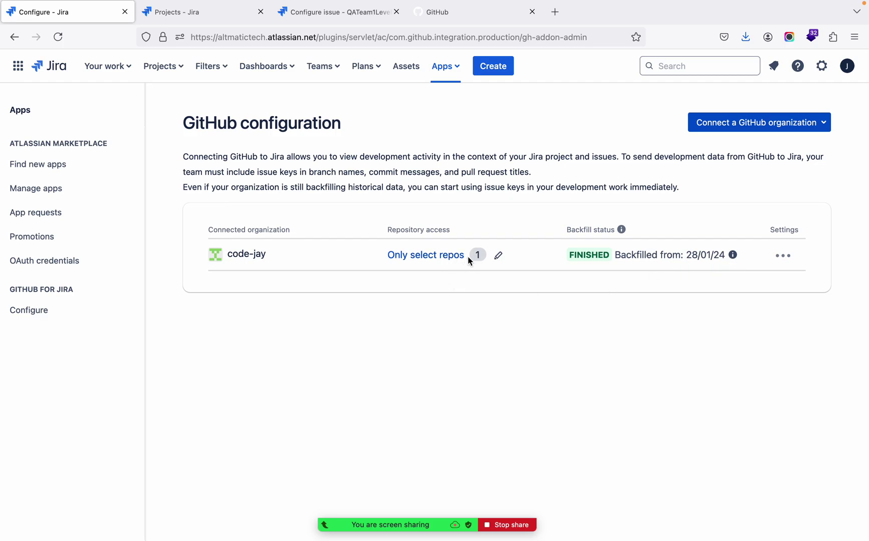
# Check the connected jirademo repository, then open GitHub's repository access editor.
pyautogui.click(425, 257)
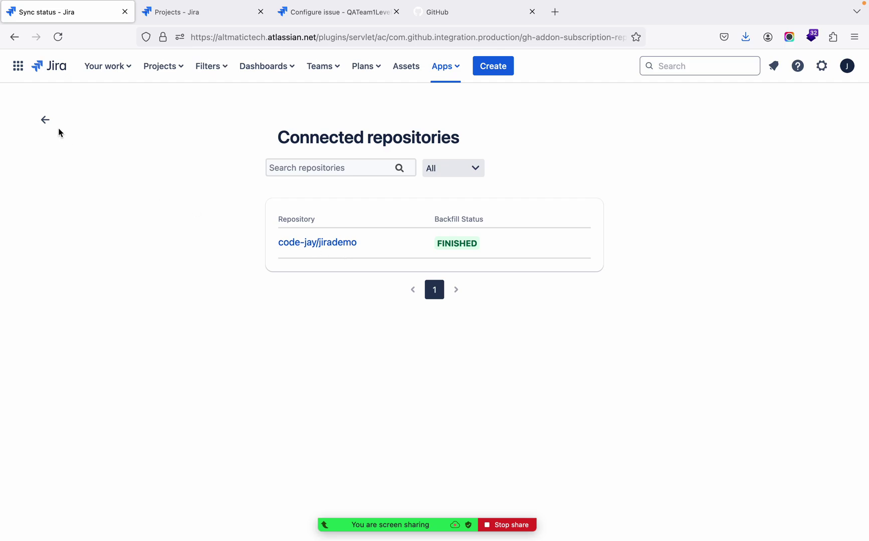
pyautogui.click(45, 121)
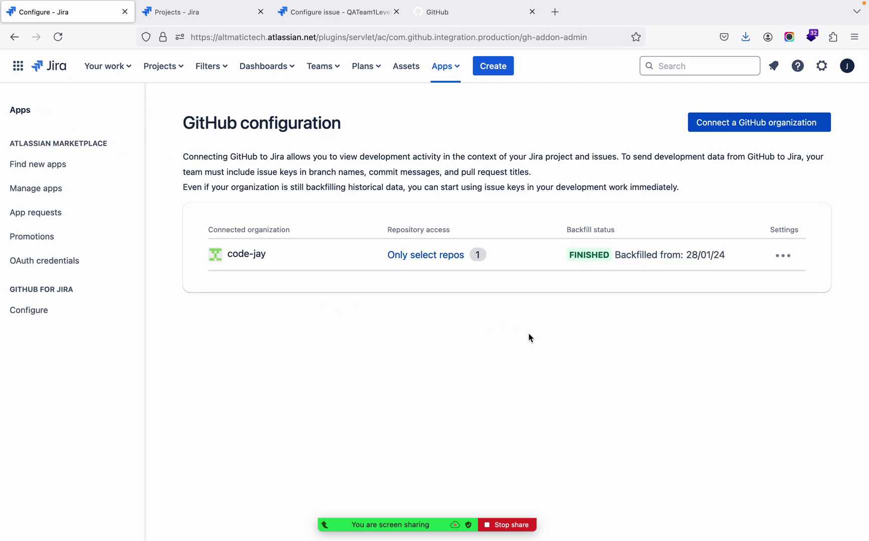
pyautogui.moveTo(514, 273)
pyautogui.click(500, 258)
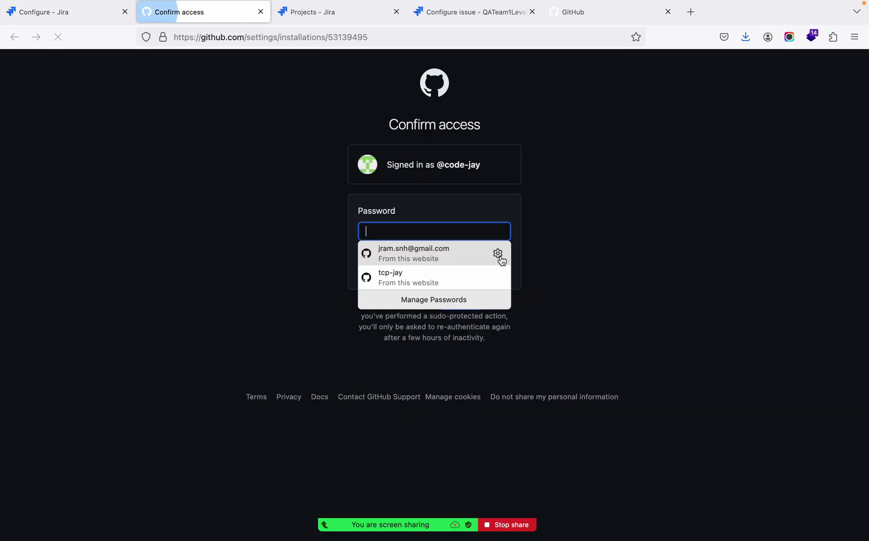
# Confirm GitHub access with the account password and scroll to the repository access settings.
pyautogui.click(441, 232)
pyautogui.write('•')
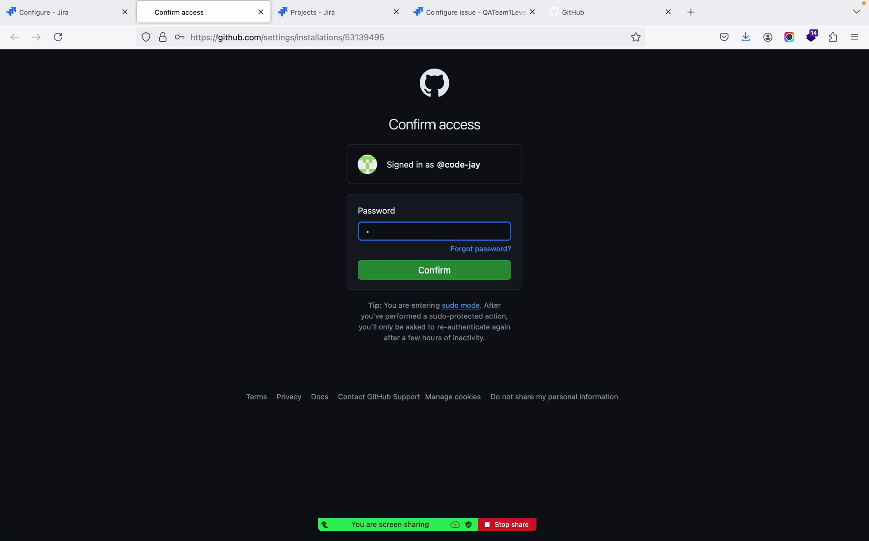
pyautogui.write('••••••••')
pyautogui.click(444, 279)
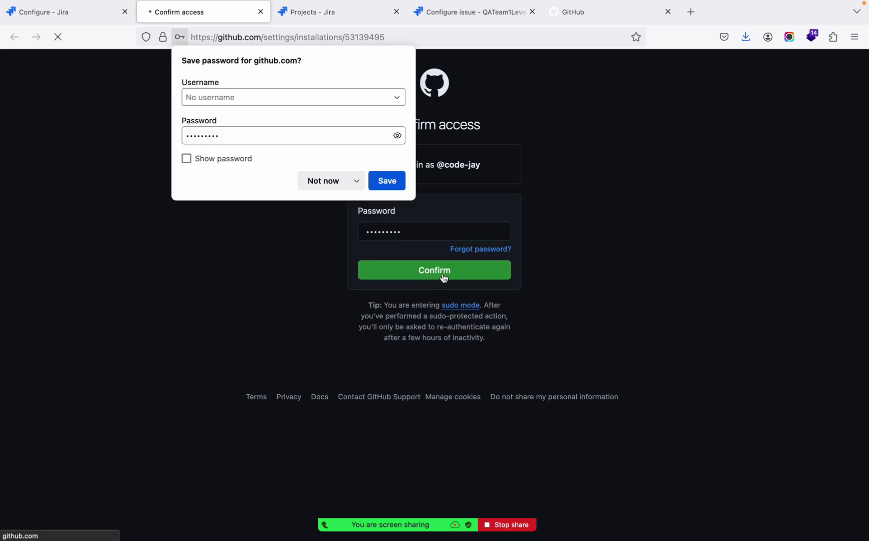
pyautogui.click(316, 184)
pyautogui.scroll(-10, 464, 365)
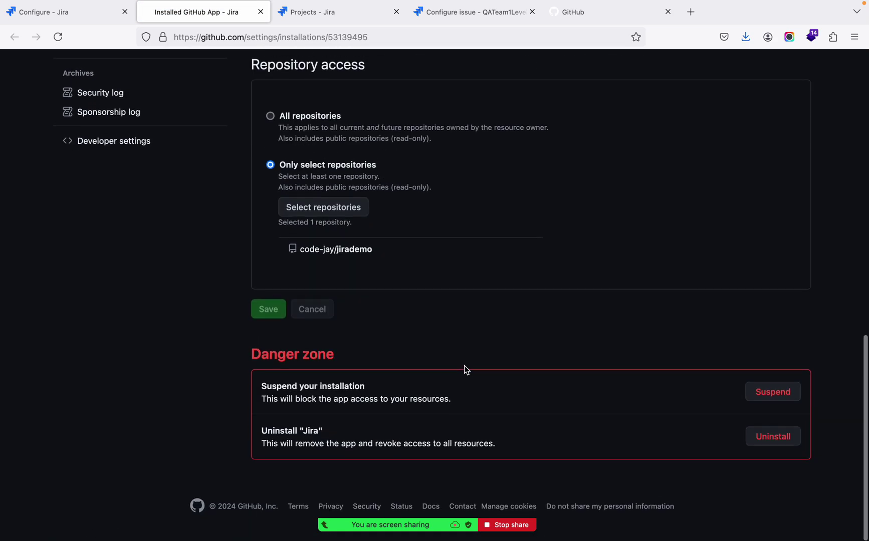
pyautogui.scroll(3, 464, 366)
pyautogui.scroll(-2, 465, 369)
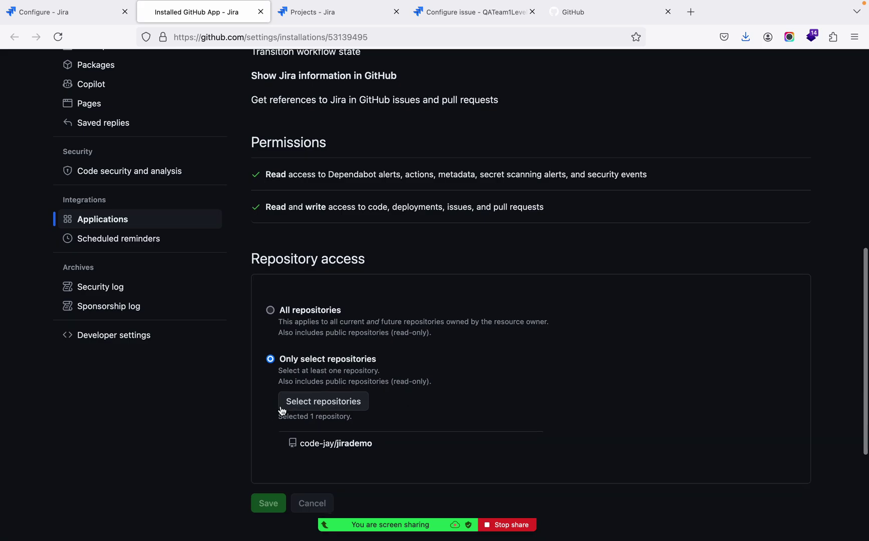
pyautogui.scroll(10, 297, 332)
pyautogui.scroll(-5, 298, 333)
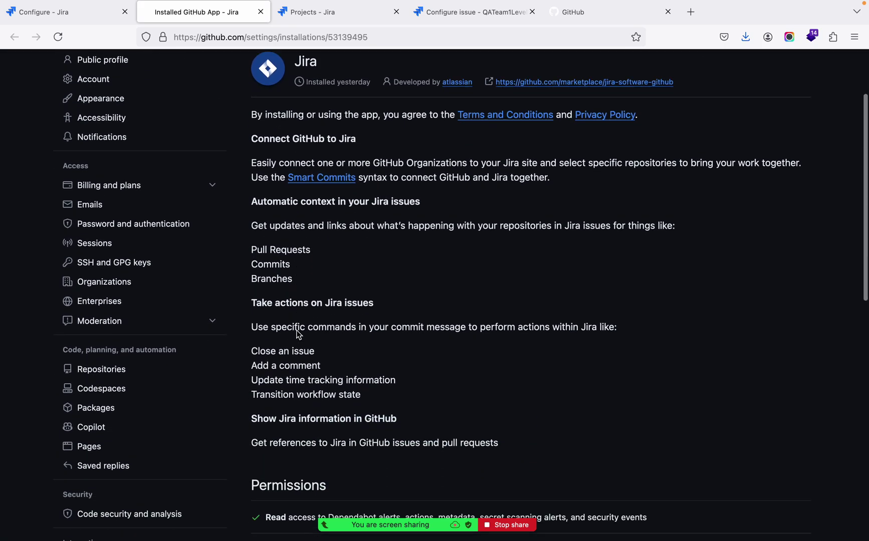
pyautogui.scroll(-2, 297, 333)
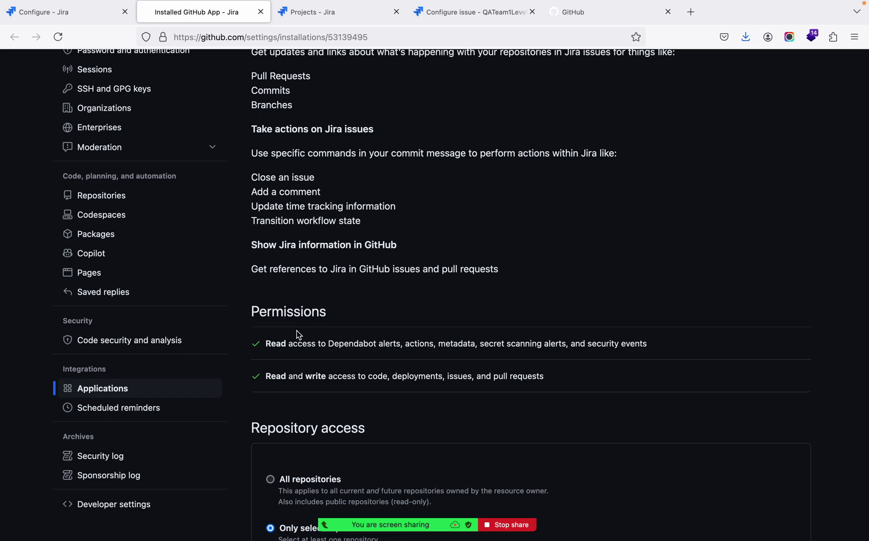
pyautogui.scroll(-4, 297, 334)
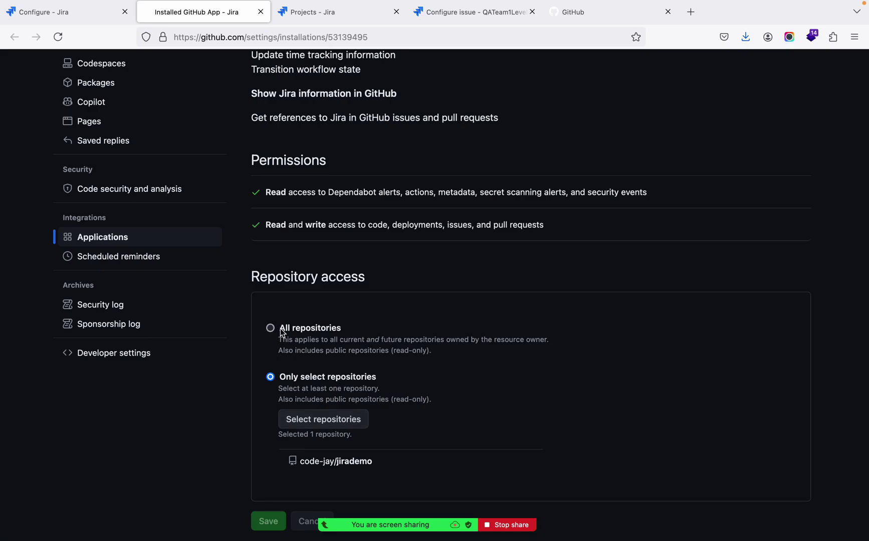
# Open the repository picker and filter it by 'jira'.
pyautogui.click(343, 423)
pyautogui.scroll(-2, 386, 501)
pyautogui.scroll(3, 386, 504)
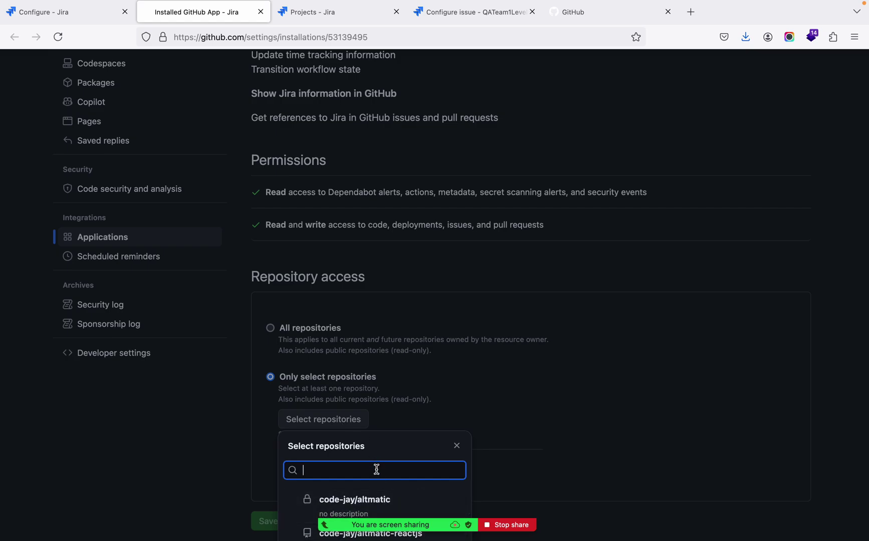
pyautogui.click(456, 445)
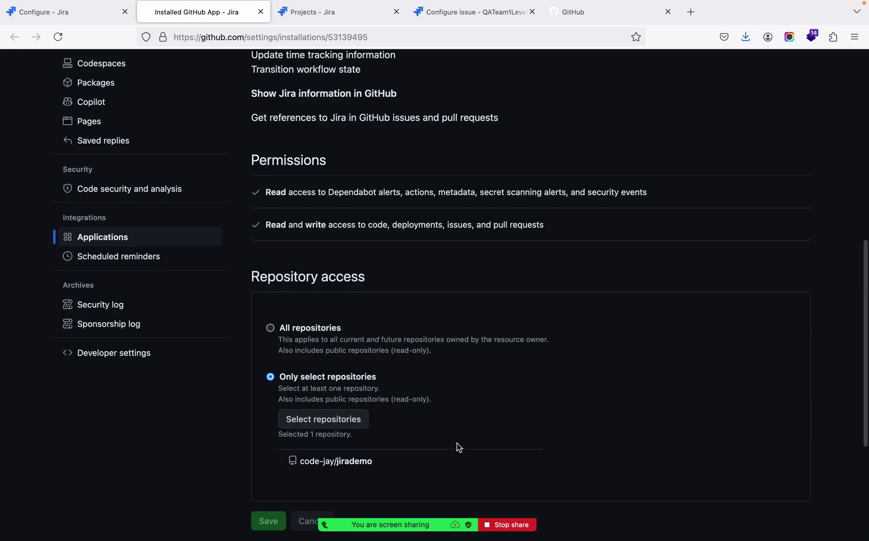
pyautogui.click(353, 426)
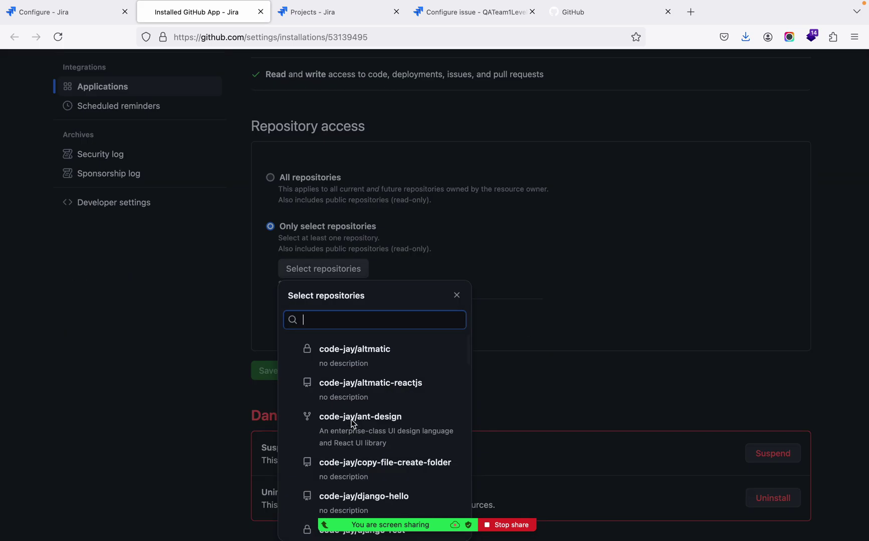
pyautogui.write('jira')
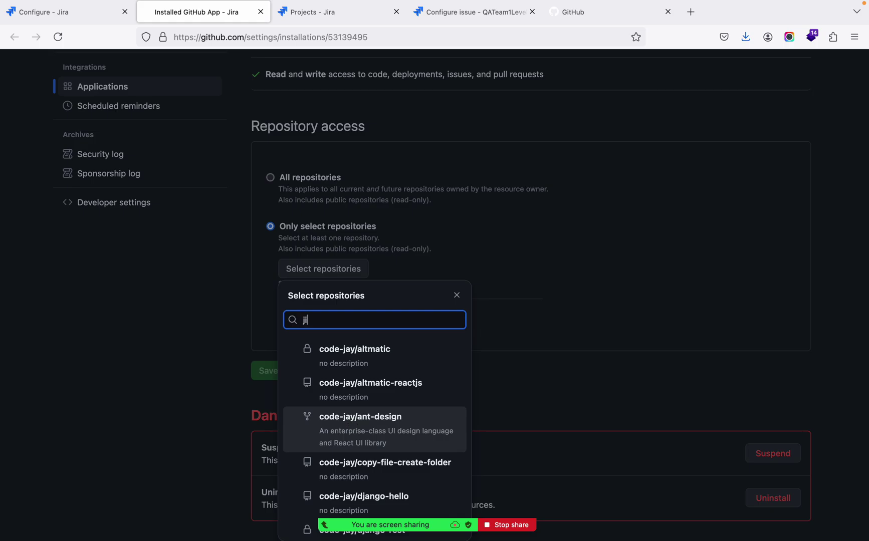
pyautogui.click(370, 357)
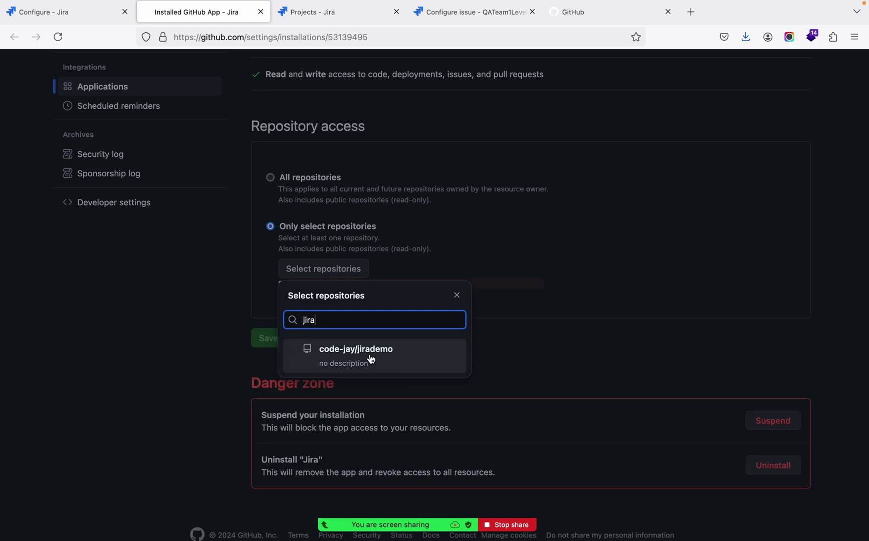
pyautogui.click(457, 293)
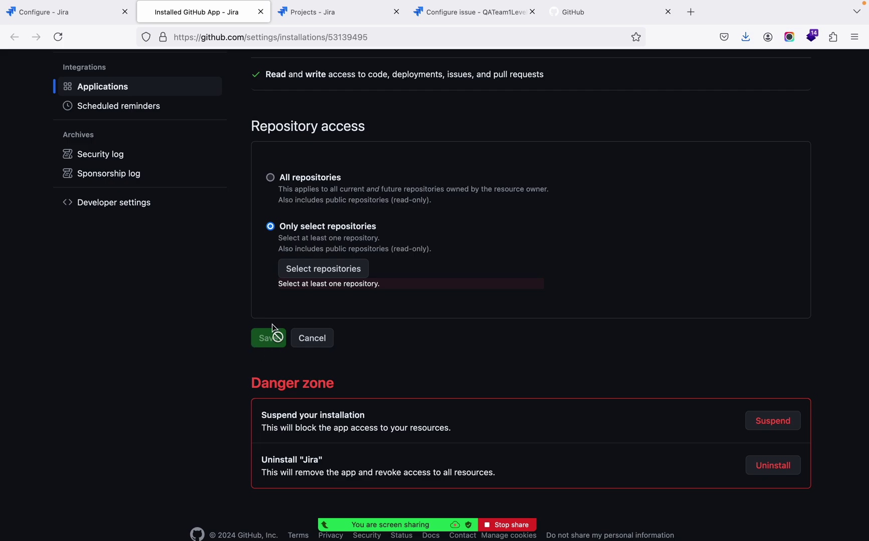
# Select only jirademo, save the access setting, and return to Jira's GitHub configuration.
pyautogui.click(348, 275)
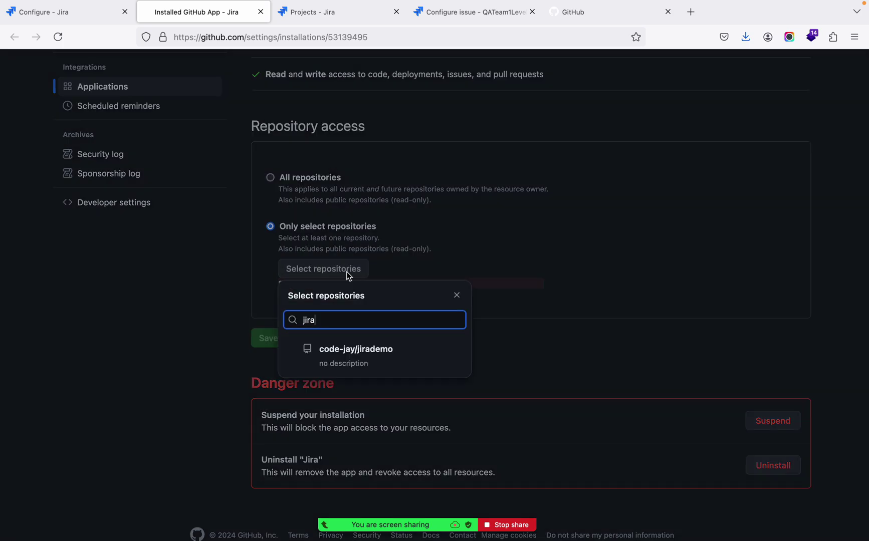
pyautogui.click(353, 353)
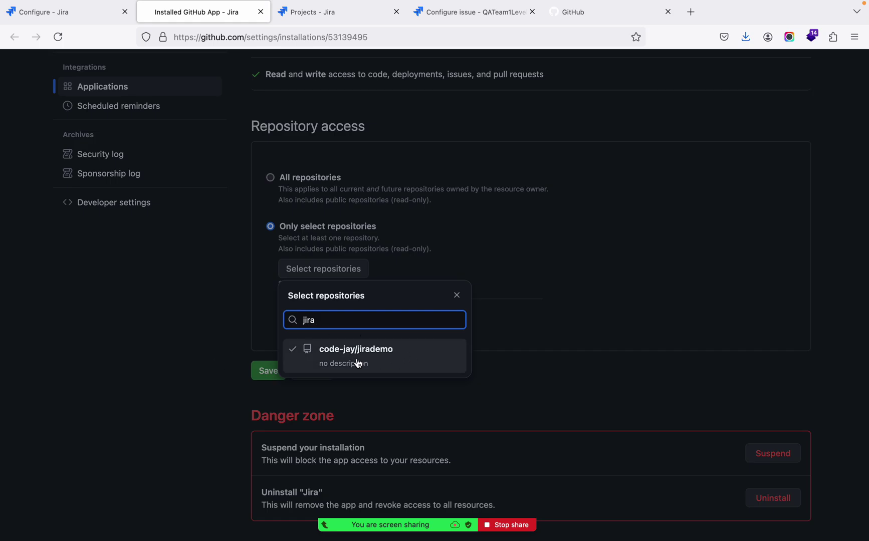
pyautogui.click(357, 362)
pyautogui.click(357, 361)
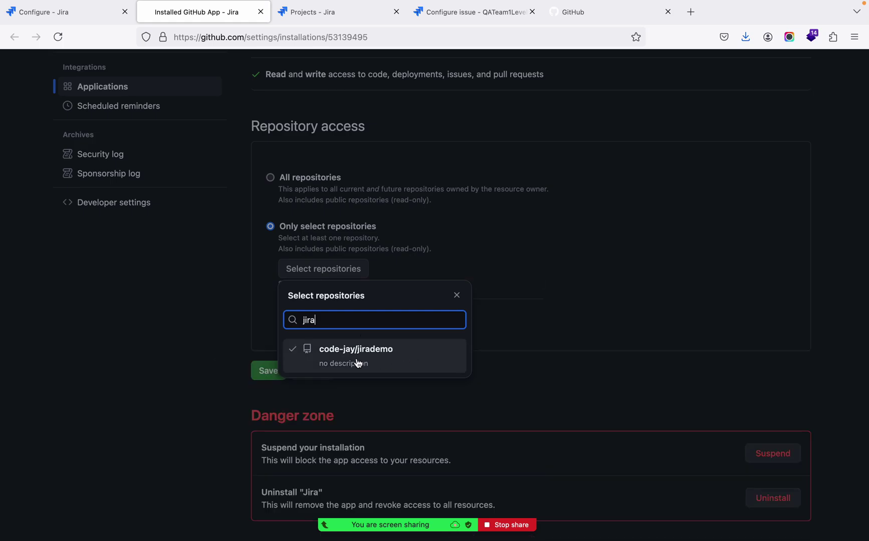
pyautogui.click(563, 300)
pyautogui.click(265, 374)
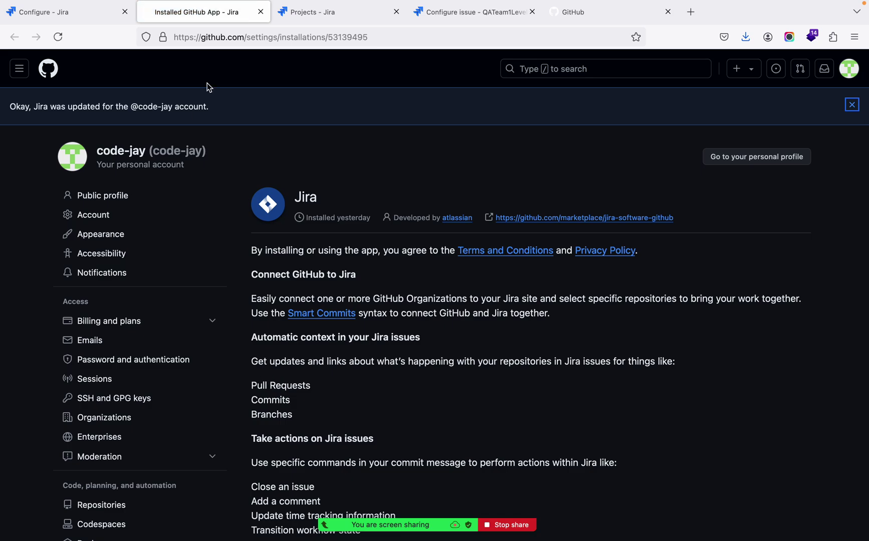
pyautogui.click(63, 11)
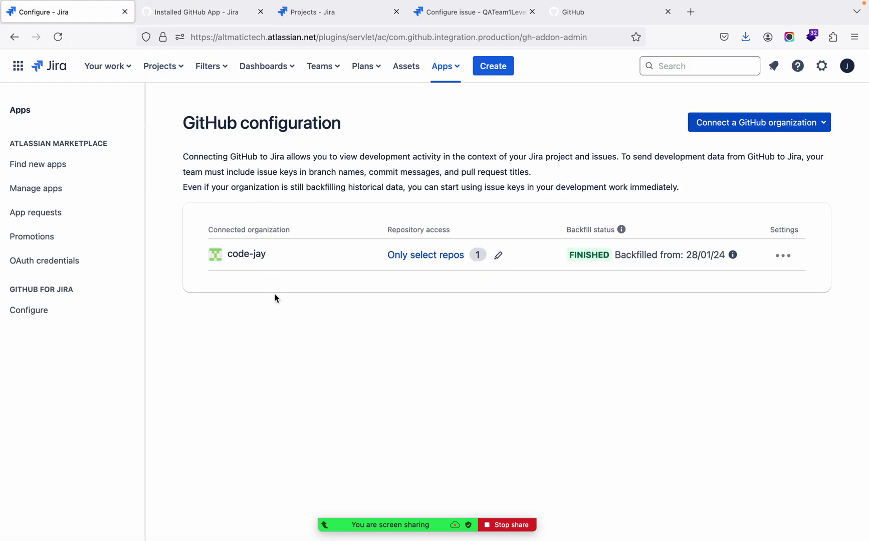
pyautogui.press('super+r')
pyautogui.doubleClick(246, 254)
pyautogui.tripleClick(208, 124)
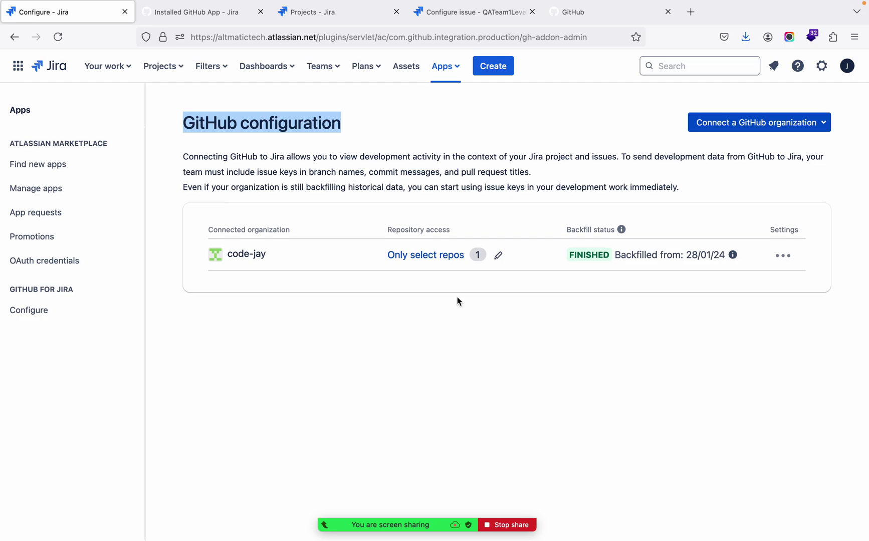
# Open My First Scrum Project and view Seventh Story (MFSP-7) down to its Development section.
pyautogui.click(163, 69)
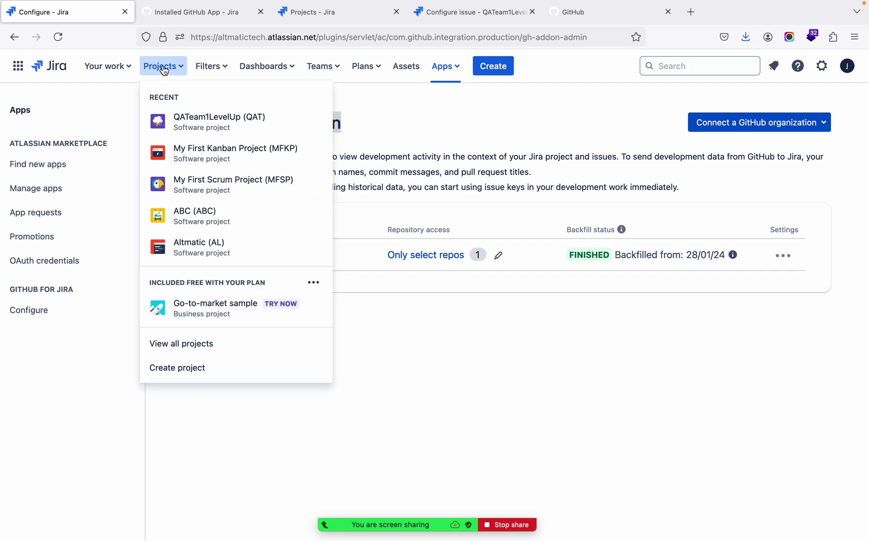
pyautogui.click(445, 363)
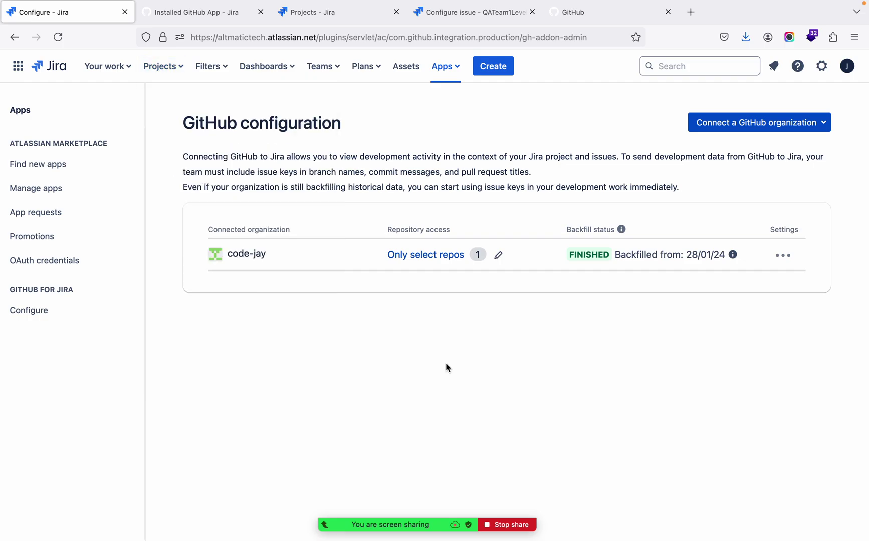
pyautogui.click(160, 73)
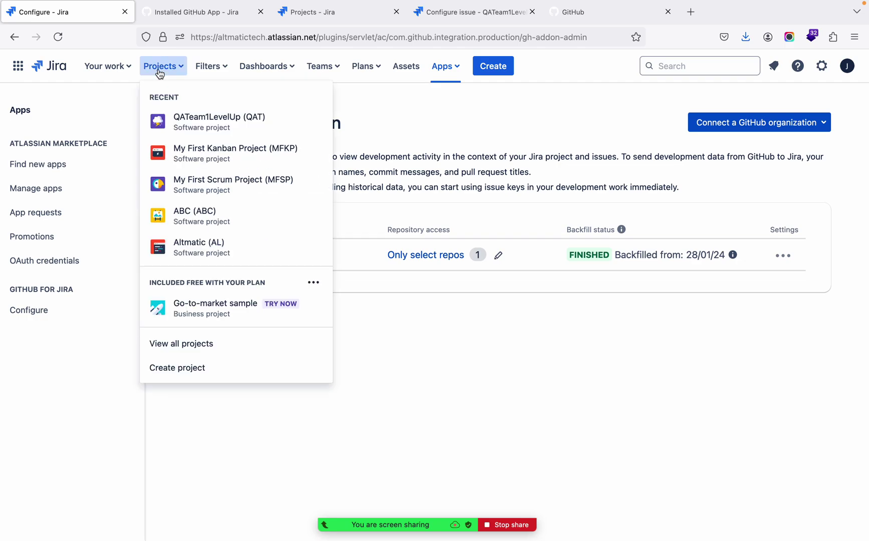
pyautogui.click(205, 185)
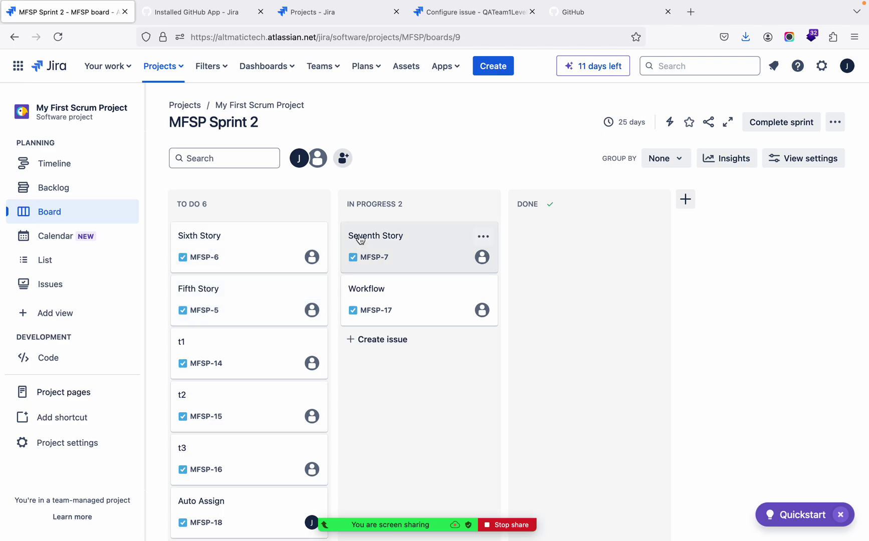
pyautogui.click(383, 244)
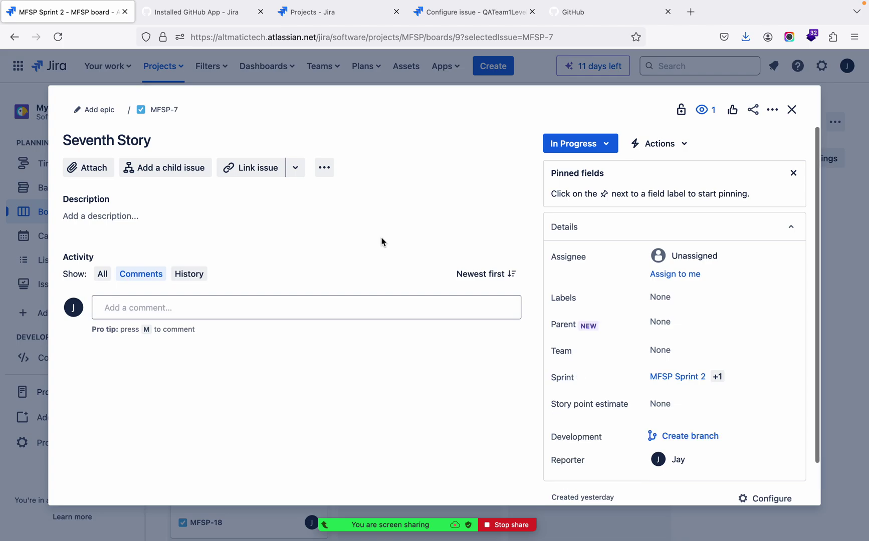
pyautogui.scroll(-2, 603, 326)
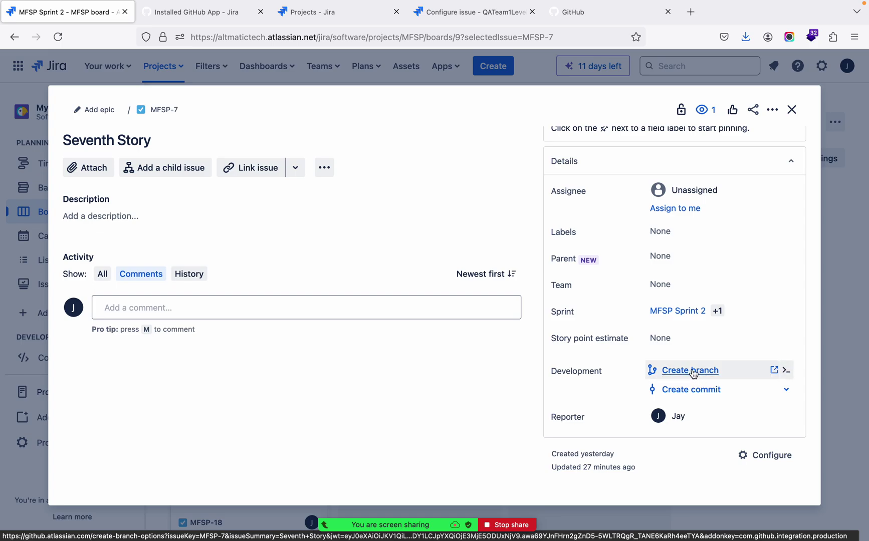
# Create GitHub branch MFSP-7-Seventh-Story from main in repository jirademo for Jira issue MFSP-7.
pyautogui.click(693, 374)
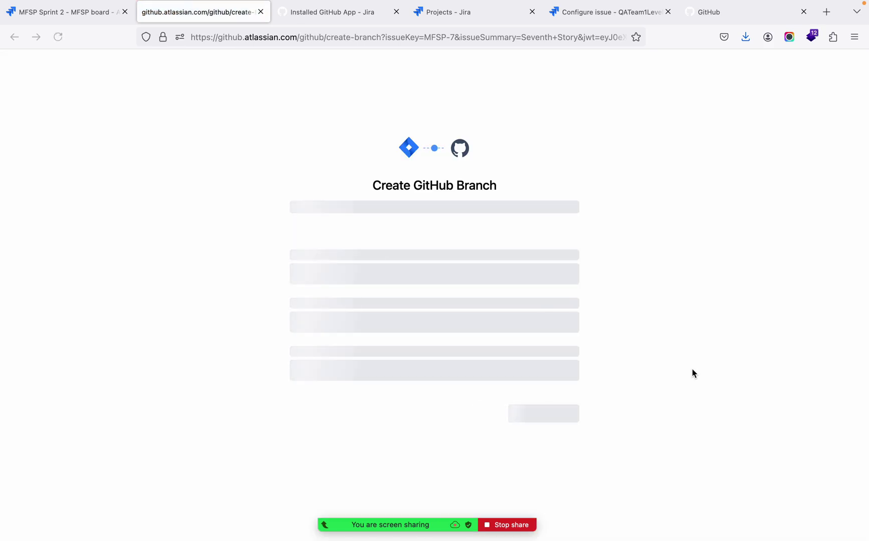
pyautogui.click(572, 276)
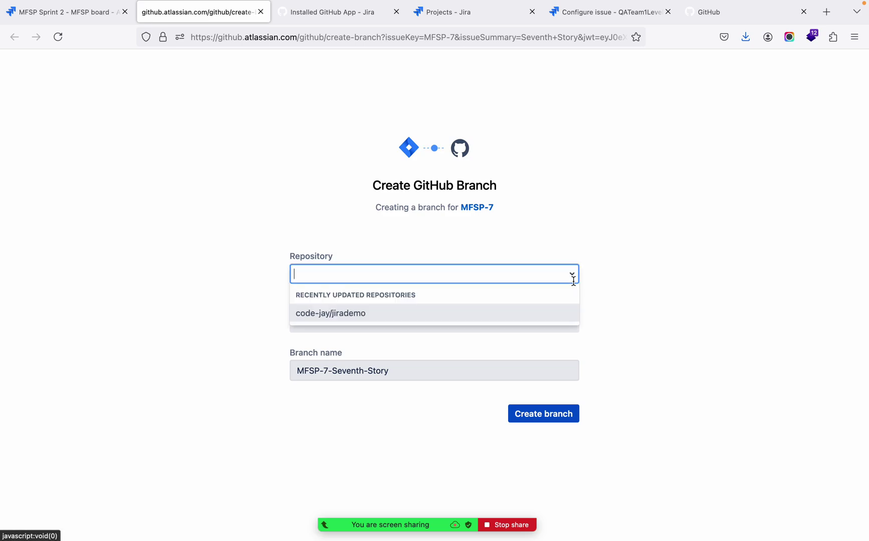
pyautogui.click(463, 312)
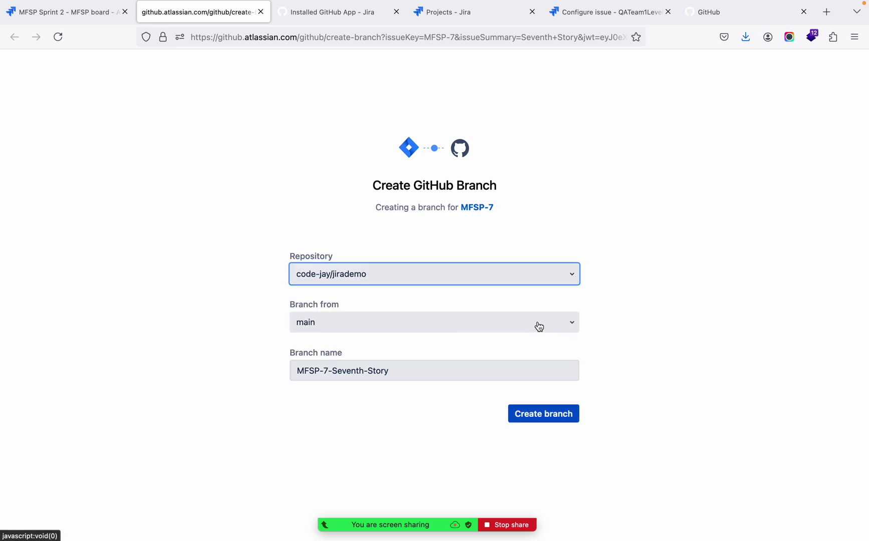
pyautogui.tripleClick(355, 371)
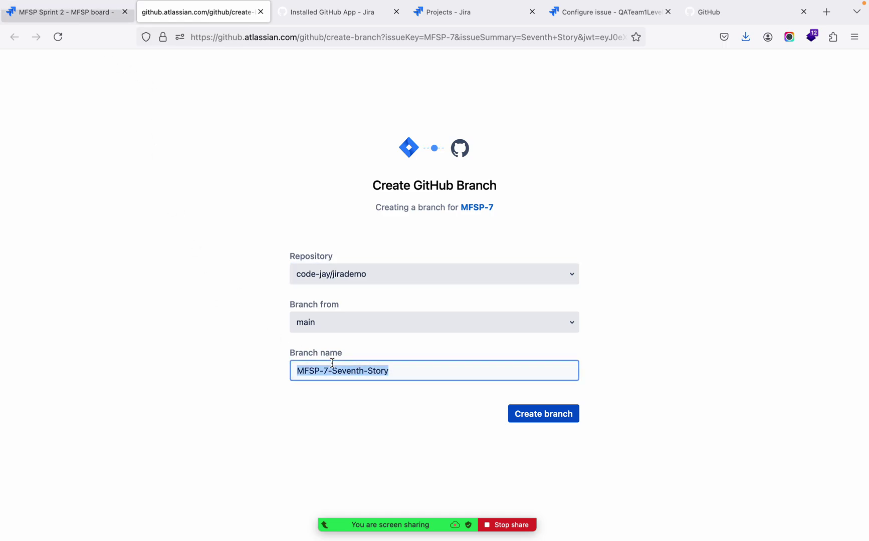
pyautogui.click(94, 15)
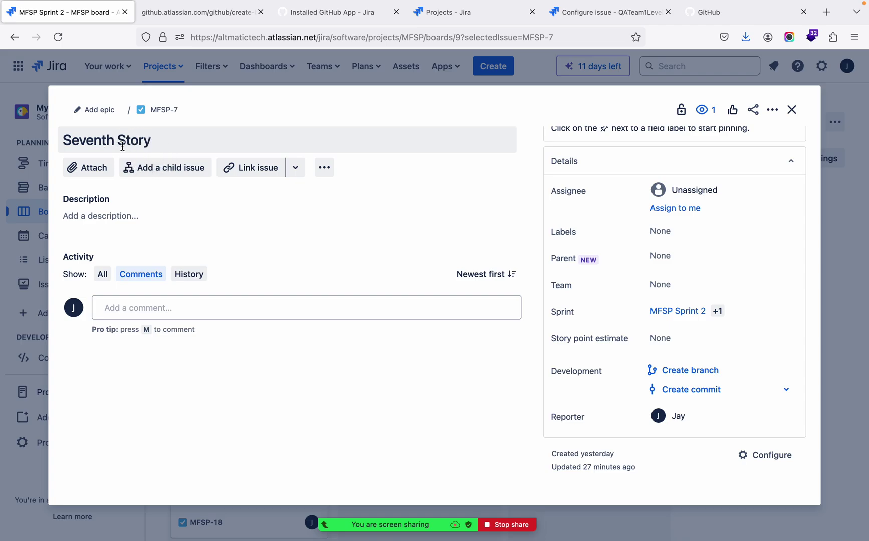
pyautogui.click(196, 20)
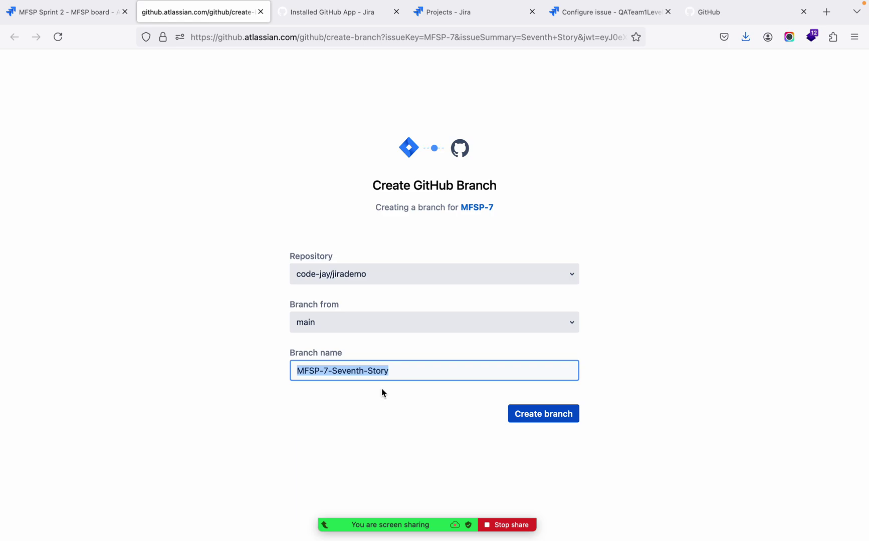
pyautogui.click(412, 375)
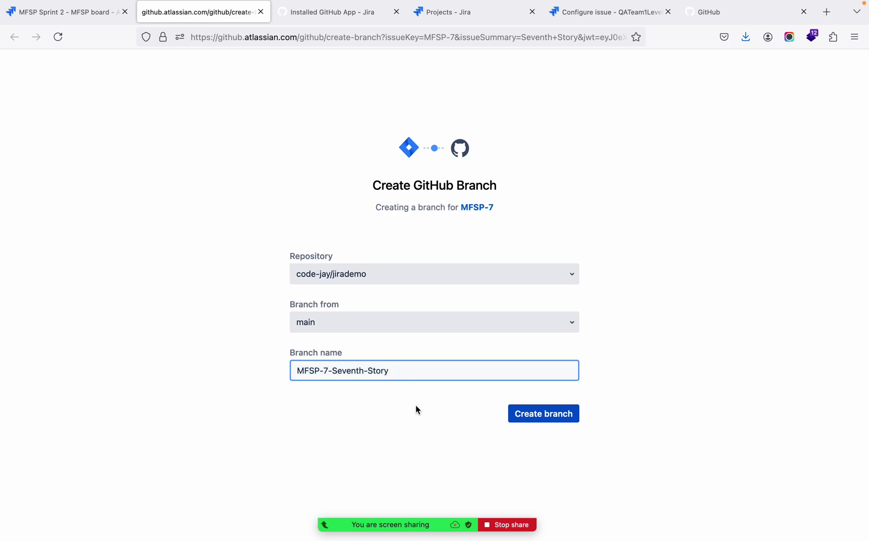
pyautogui.click(531, 413)
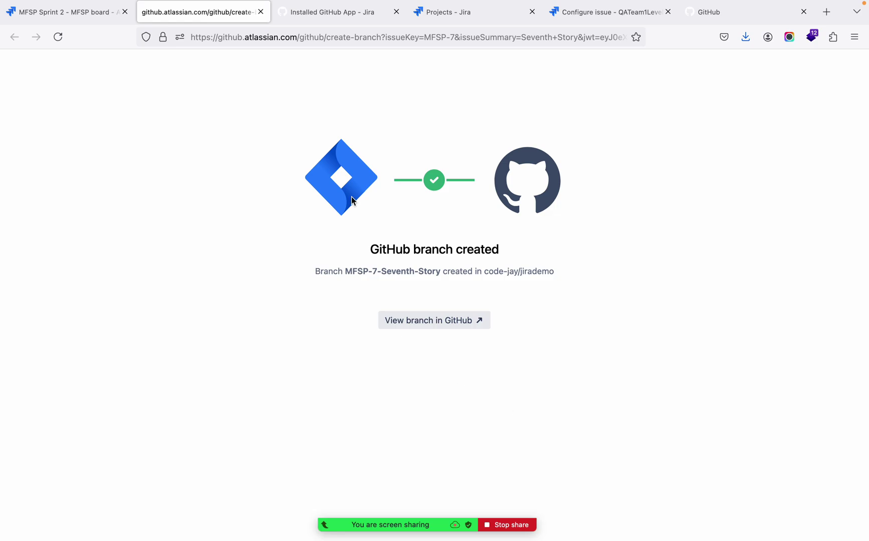
# Open README.md on the new MFSP-7-Seventh-Story branch in GitHub and highlight its jirademo heading.
pyautogui.click(421, 324)
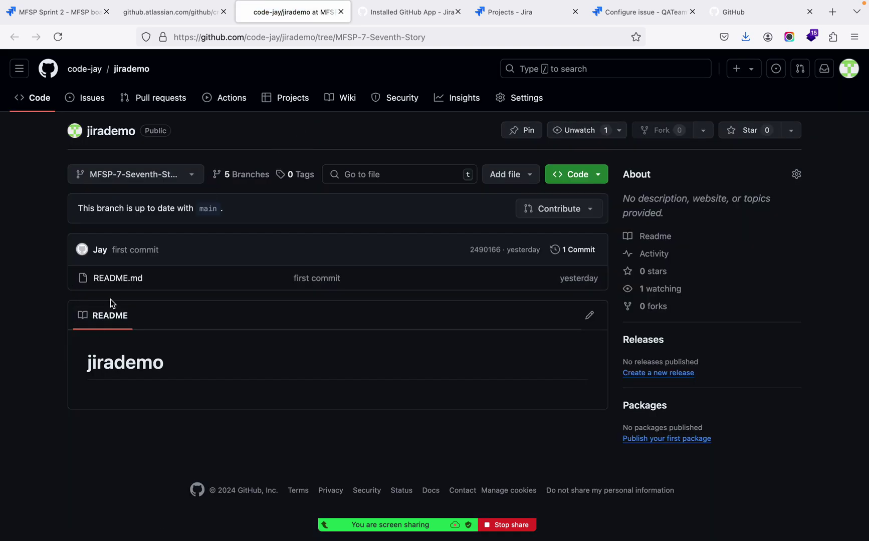
pyautogui.click(118, 282)
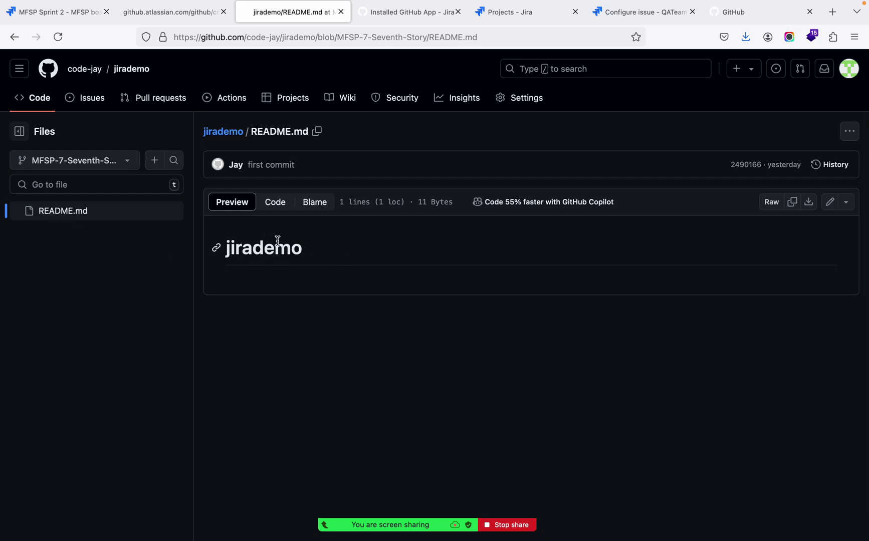
pyautogui.doubleClick(277, 243)
pyautogui.click(186, 15)
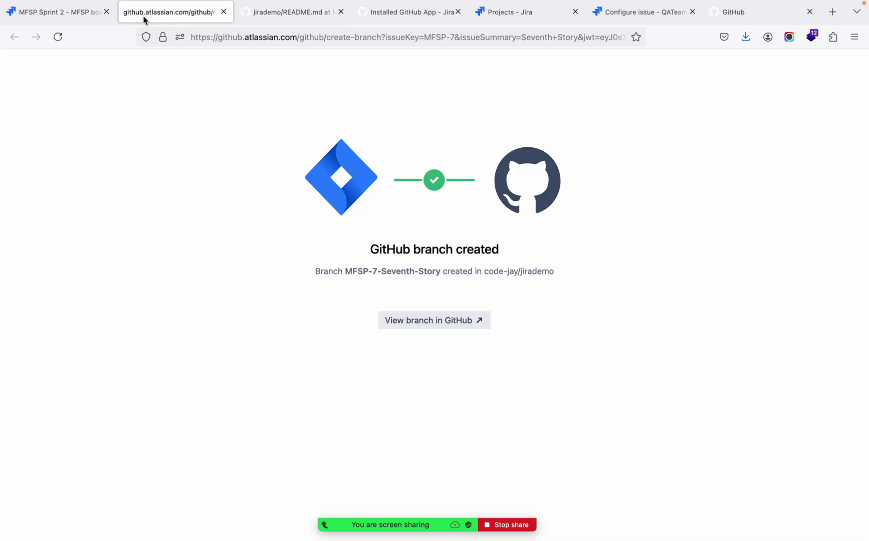
pyautogui.click(276, 15)
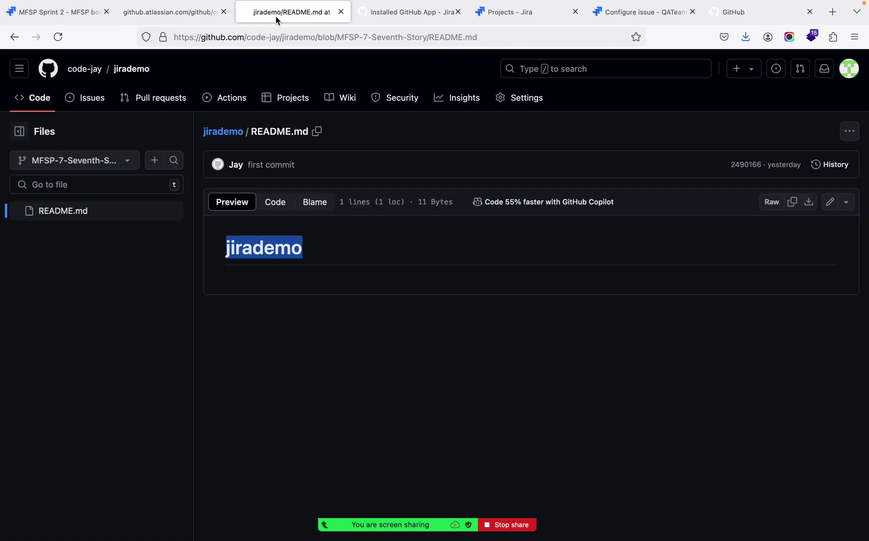
pyautogui.click(350, 362)
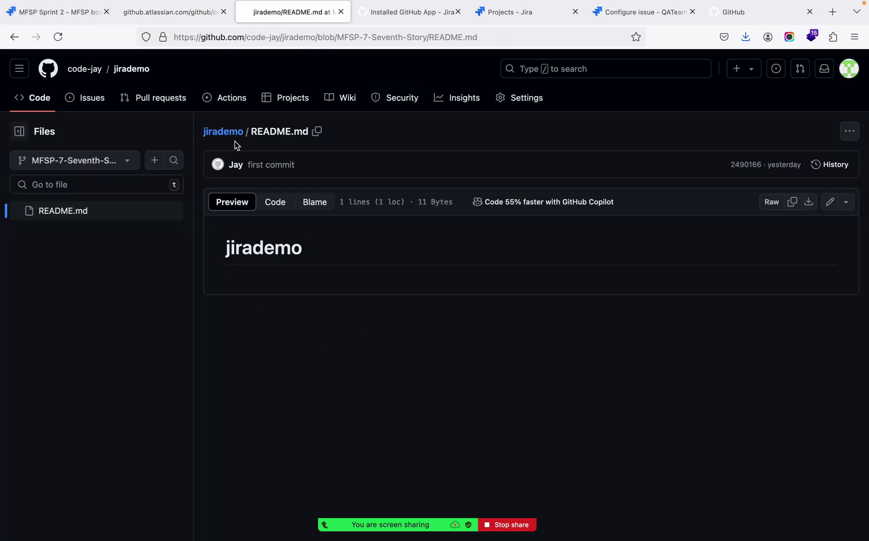
pyautogui.doubleClick(274, 247)
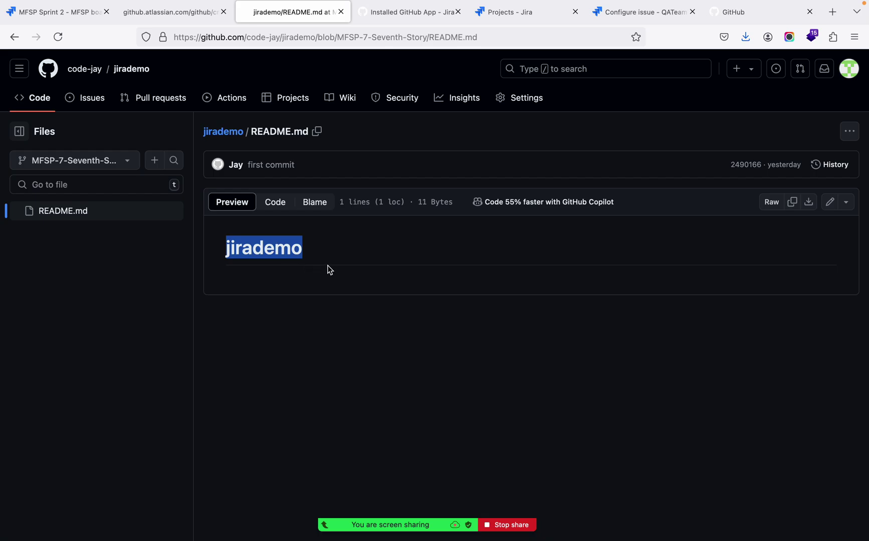
pyautogui.click(330, 270)
pyautogui.doubleClick(283, 252)
# Back on the branch-created page, select the branch name MFSP-7-Seventh-Story for copying.
pyautogui.click(157, 46)
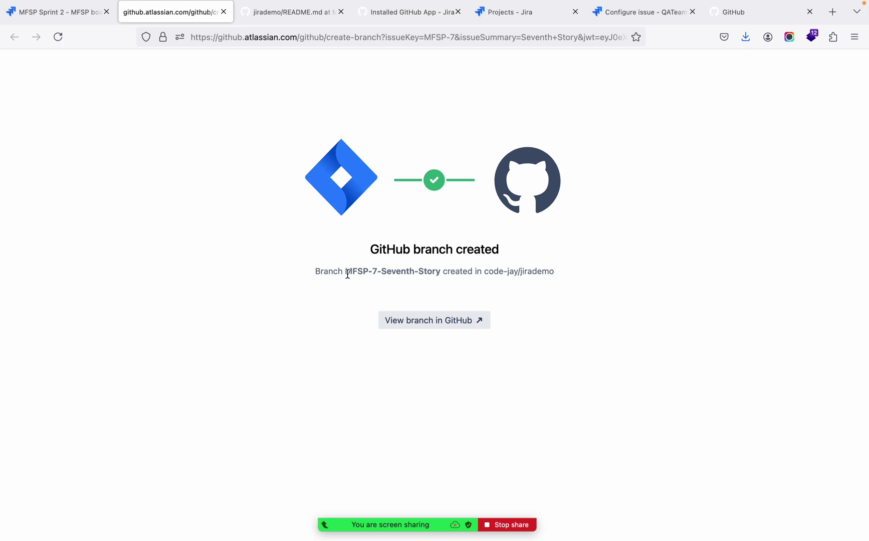
pyautogui.moveTo(347, 274); pyautogui.dragTo(442, 269)
pyautogui.press('super+c')
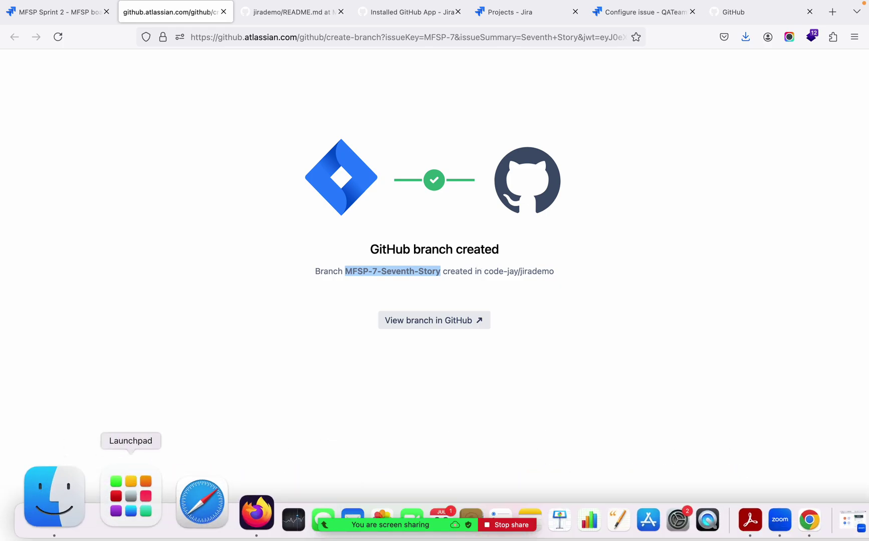
pyautogui.click(111, 514)
# Search 'vs' in Launchpad and launch Visual Studio Code full screen.
pyautogui.write('vs')
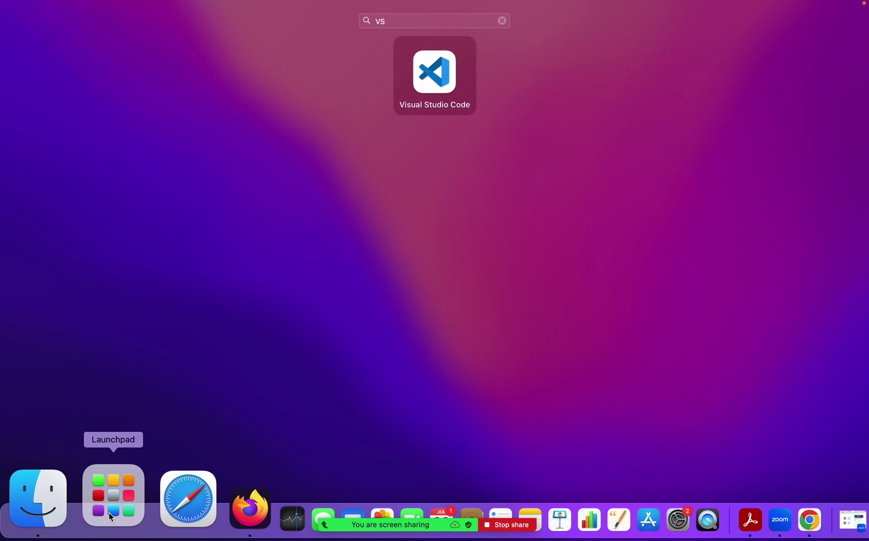
pyautogui.click(431, 84)
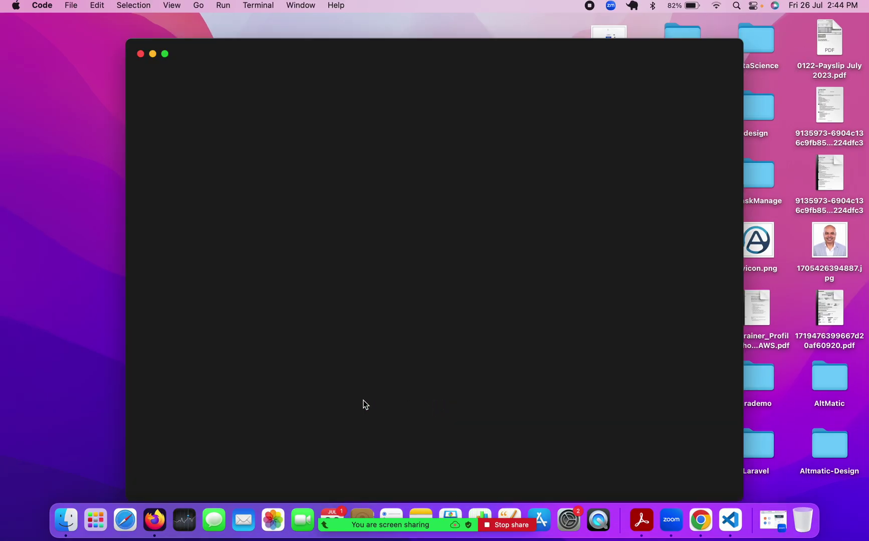
pyautogui.click(166, 55)
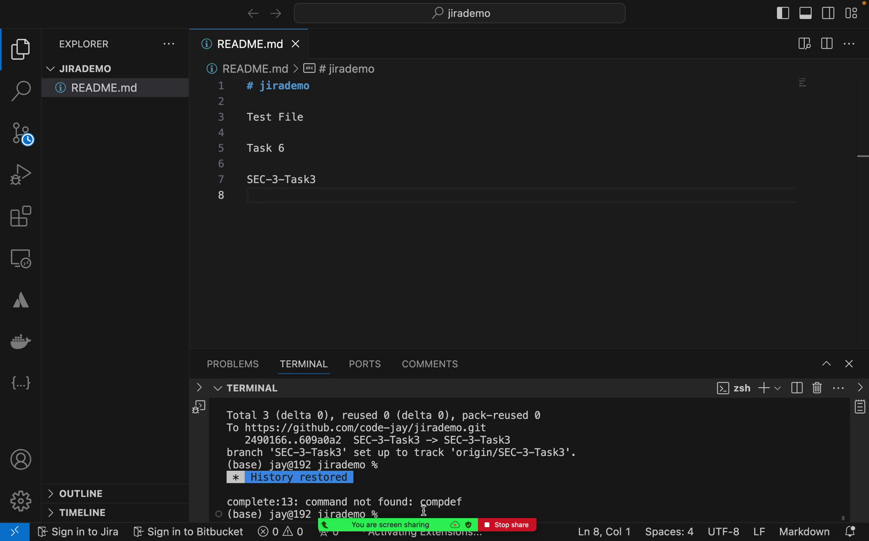
# Toggle the meeting chat, move the meeting controls over the editor, and focus the terminal.
pyautogui.moveTo(392, 524)
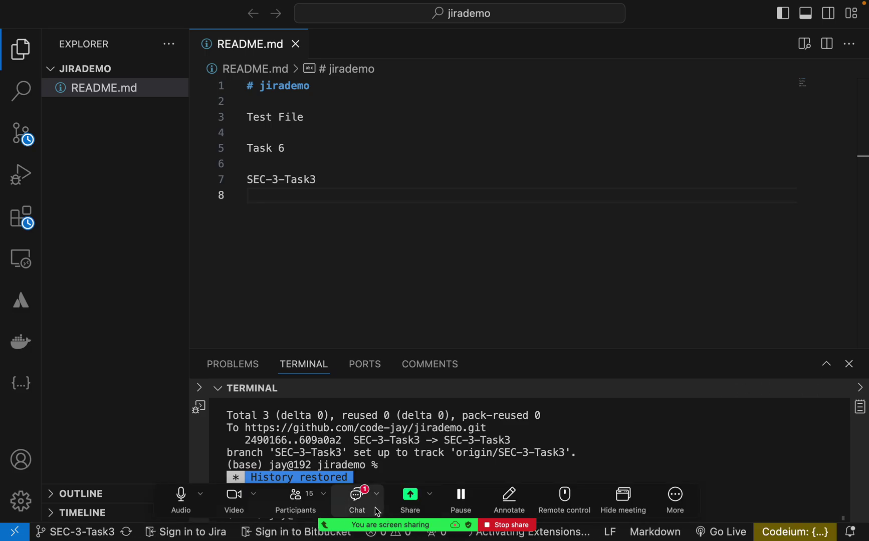
pyautogui.click(356, 501)
pyautogui.click(356, 501)
pyautogui.click(355, 502)
pyautogui.click(354, 502)
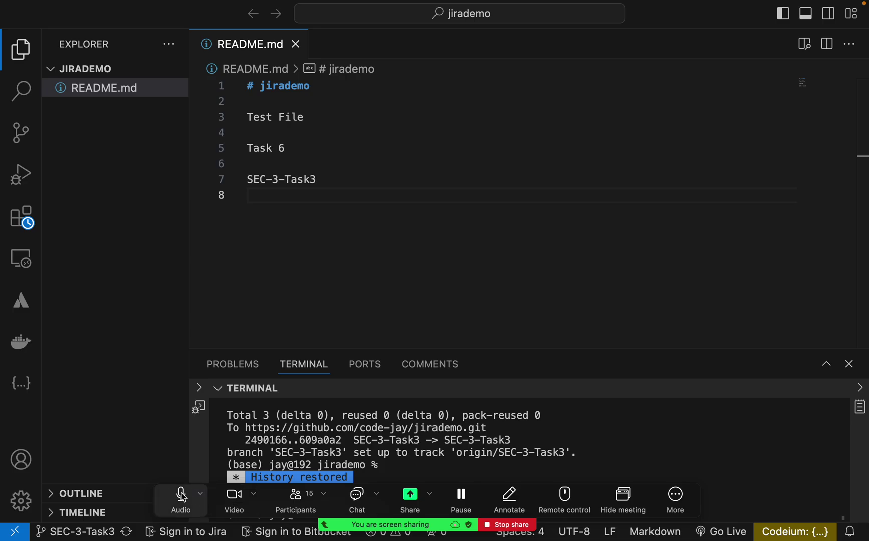
pyautogui.moveTo(620, 491); pyautogui.dragTo(671, 283)
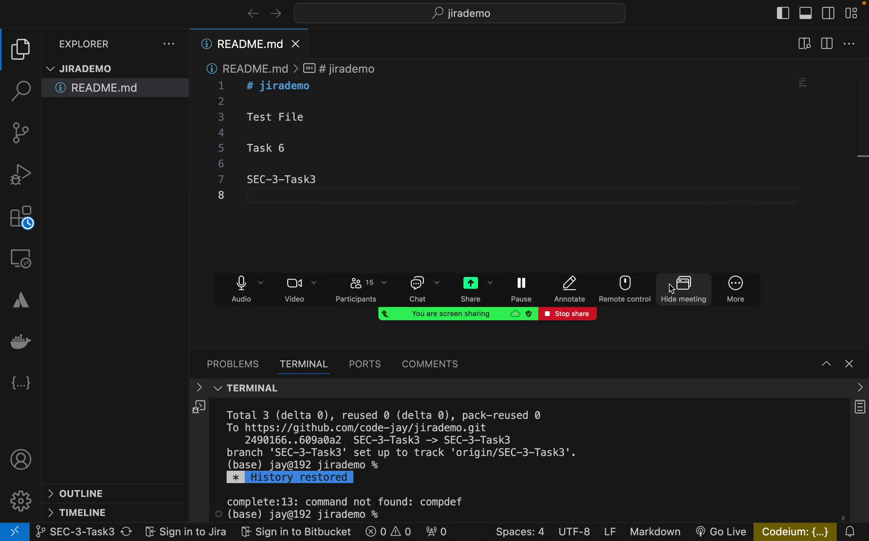
pyautogui.click(396, 518)
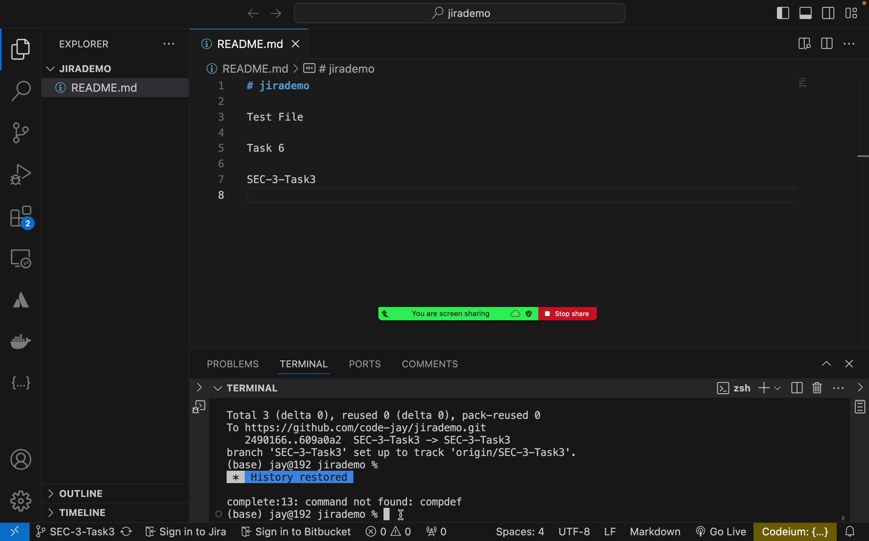
# Create and check out local branch MFSP-7-Seventh-Story with git checkout -b.
pyautogui.write('git checkout -b')
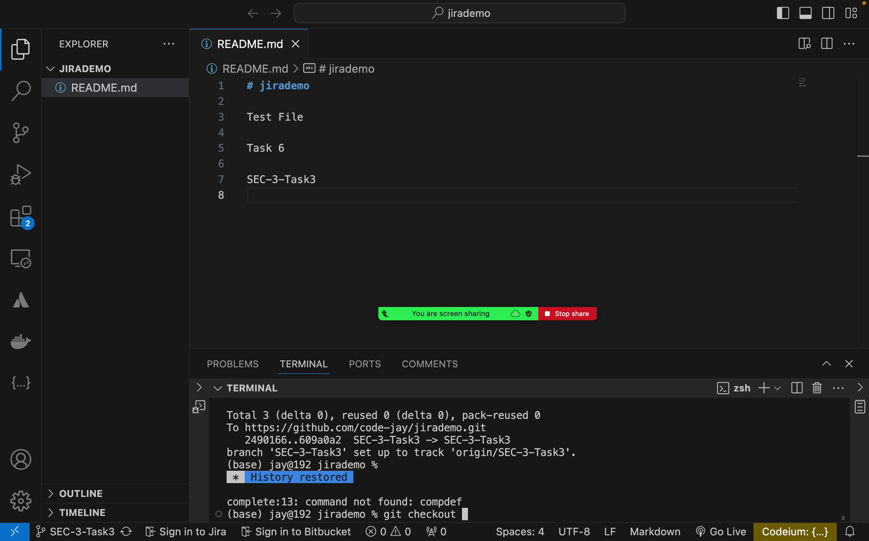
pyautogui.press('super+v')
pyautogui.press('Return')
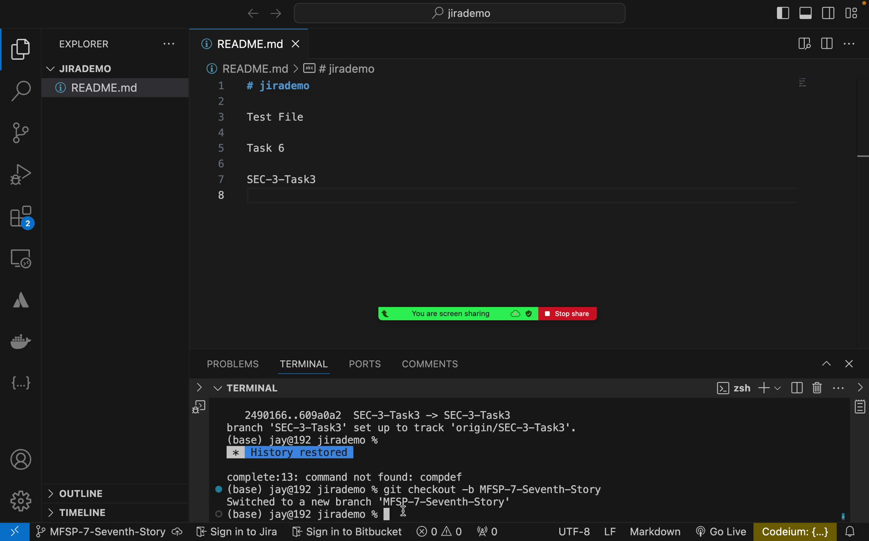
# Delete README lines 2–7, leaving an empty line under the heading, and save.
pyautogui.click(327, 188)
pyautogui.moveTo(328, 188); pyautogui.dragTo(216, 104)
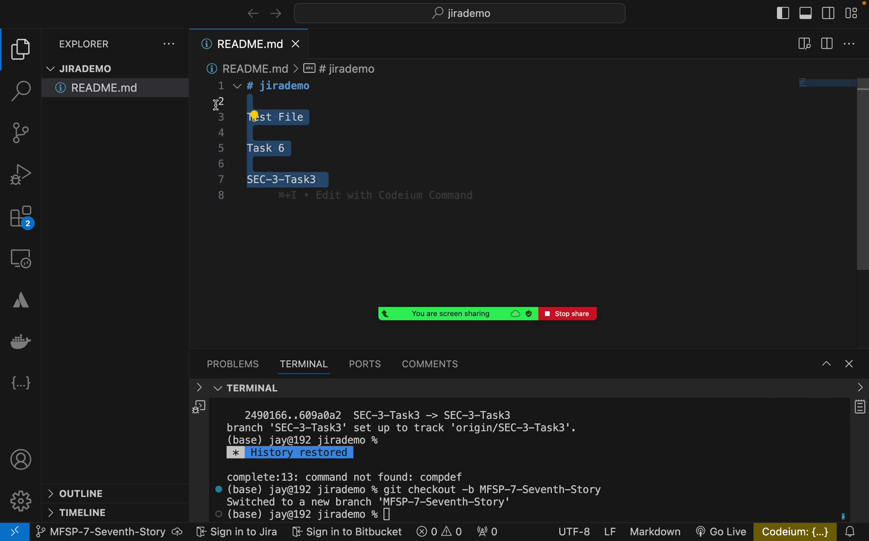
pyautogui.press('BackSpace')
pyautogui.press('BackSpace')
pyautogui.press('Return')
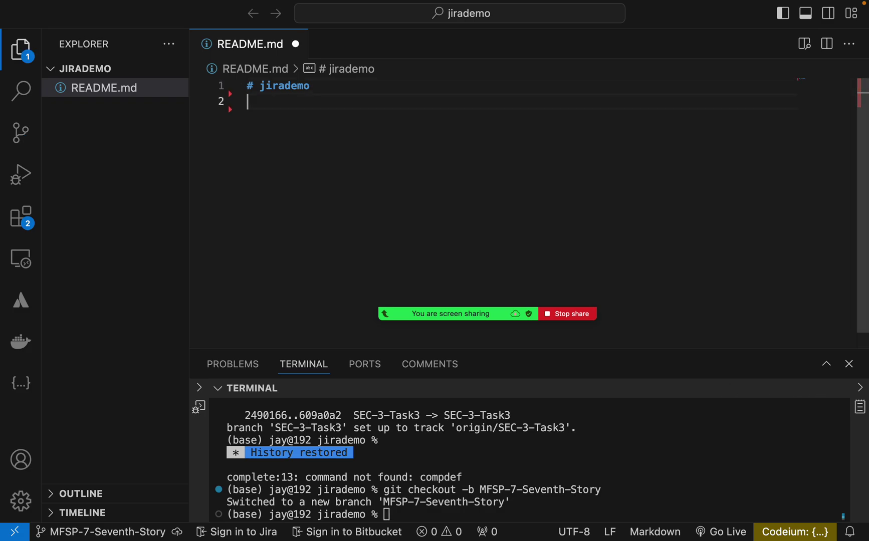
pyautogui.press('super+s')
# Check the GitHub README, then paste MFSP-7-Seventh-Story as README line 3 and save.
pyautogui.press('super+Tab')
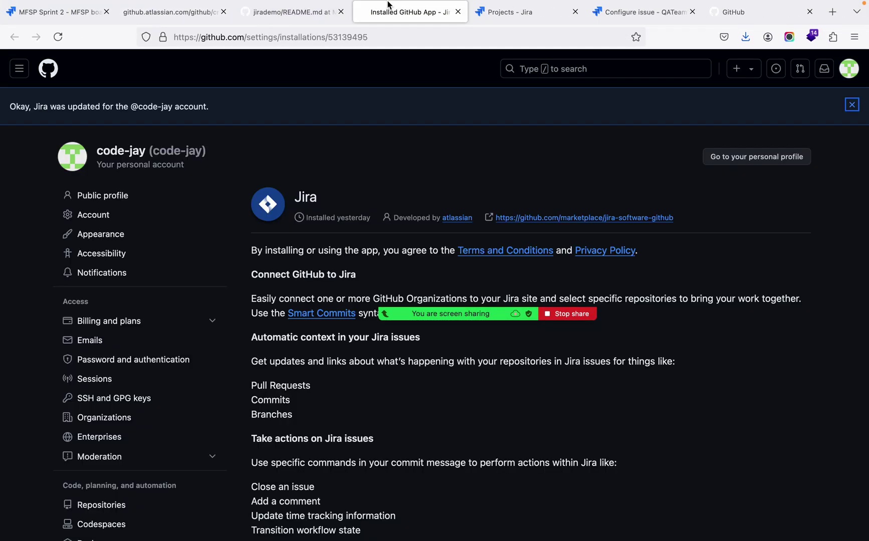
pyautogui.click(279, 12)
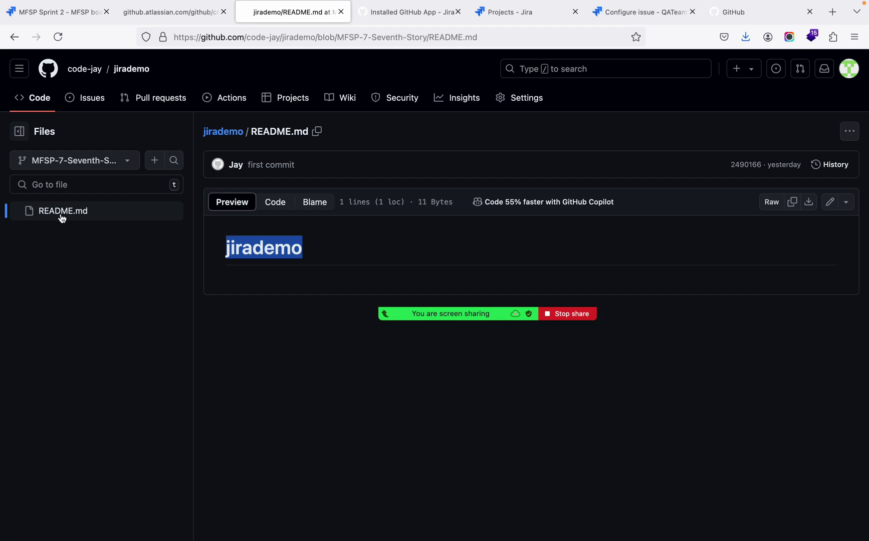
pyautogui.press('super+Tab')
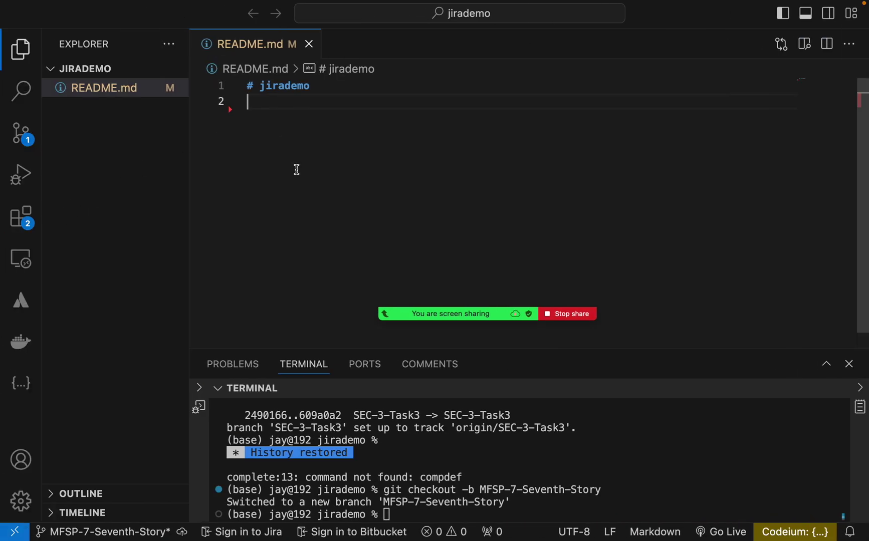
pyautogui.press('Return')
pyautogui.press('super+v')
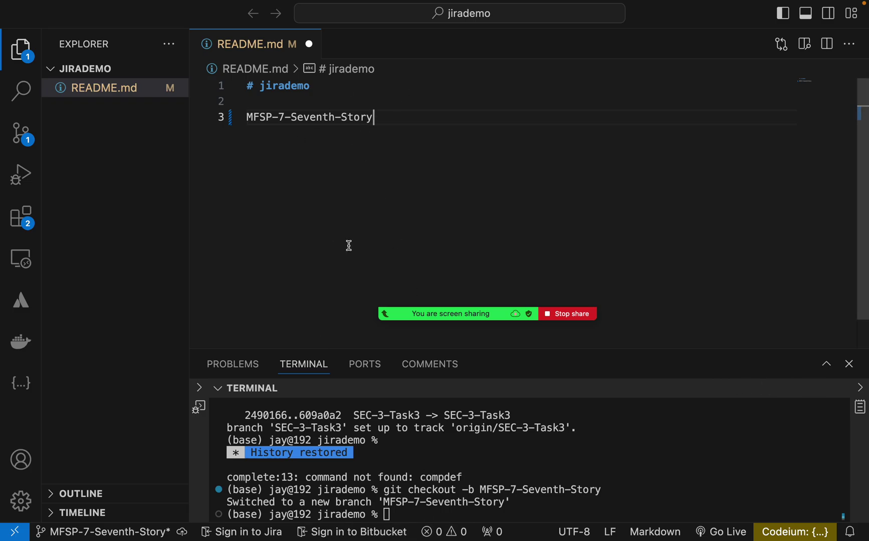
pyautogui.press('super+s')
# Stage all changes with git add --all, then bring up Jira issue MFSP-7.
pyautogui.click(410, 515)
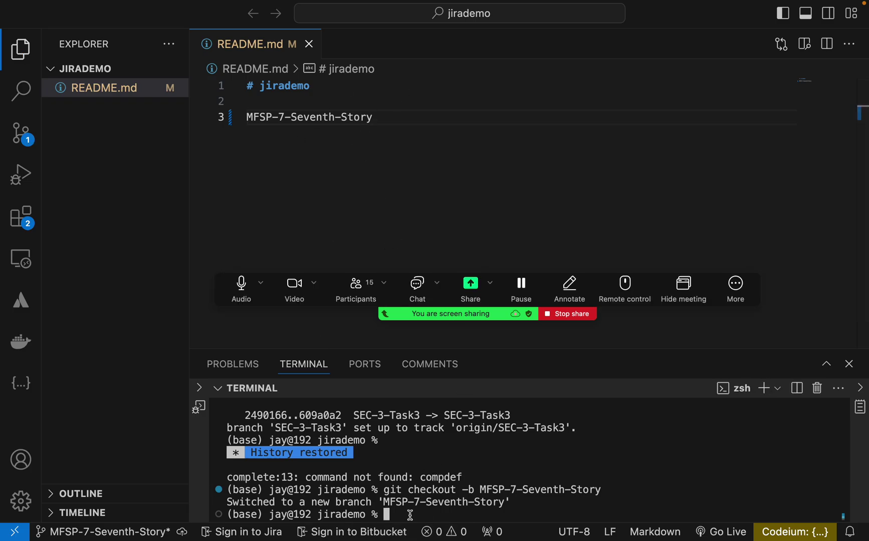
pyautogui.hscroll(3, 409, 515)
pyautogui.write('git add ')
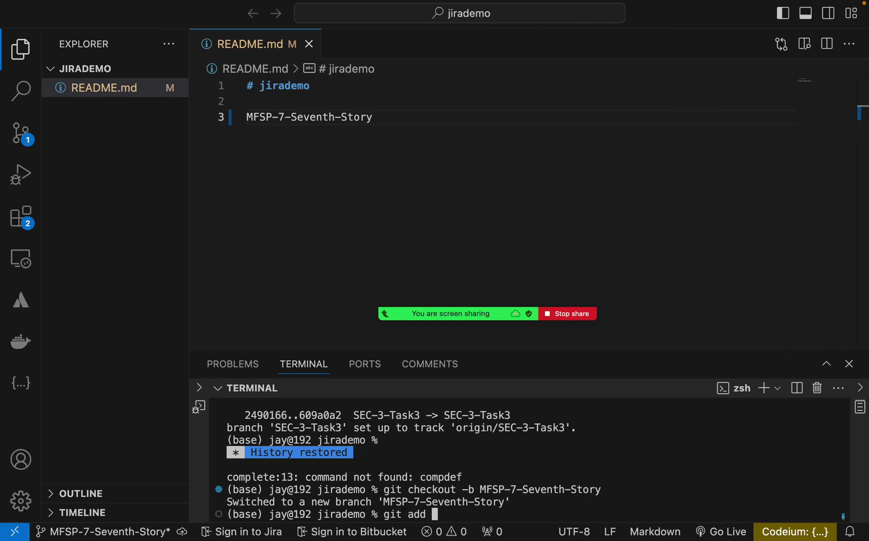
pyautogui.write('--all ""')
pyautogui.press('BackSpace')
pyautogui.press('BackSpace')
pyautogui.press('BackSpace')
pyautogui.press('Return')
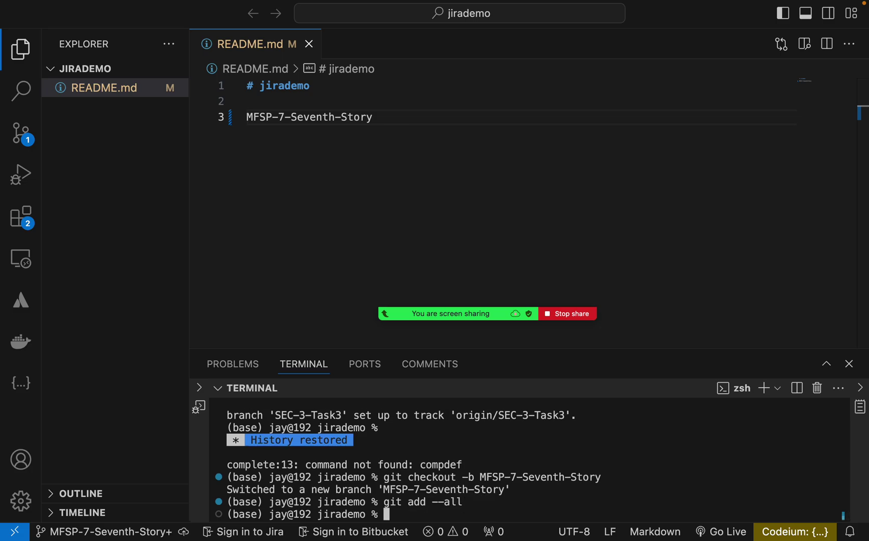
pyautogui.press('super+Tab')
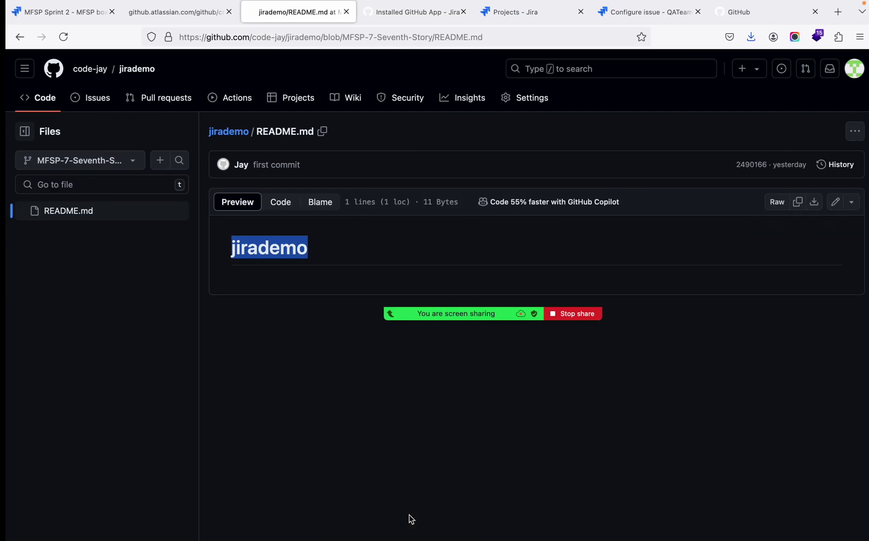
pyautogui.click(68, 16)
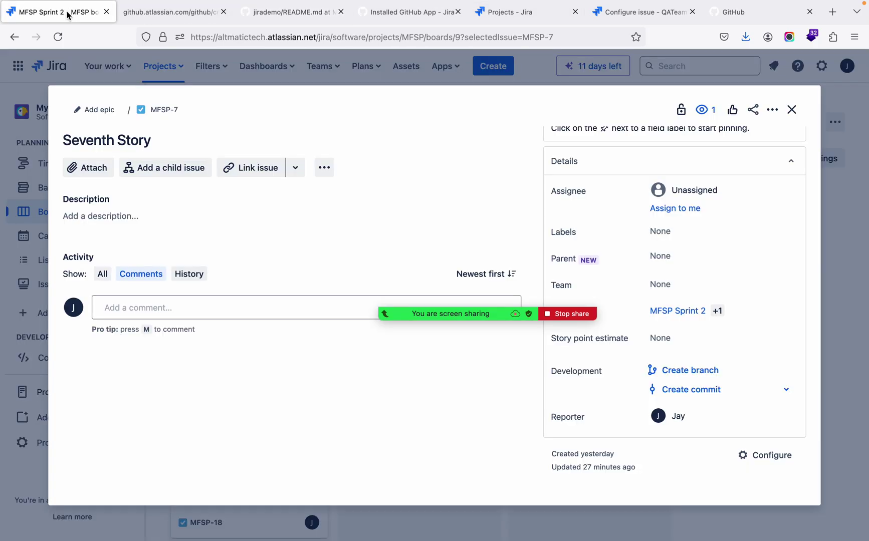
# Copy Jira's sample command git commit -m "MFSP-7 <message>" into the VS Code terminal.
pyautogui.click(694, 396)
pyautogui.click(649, 347)
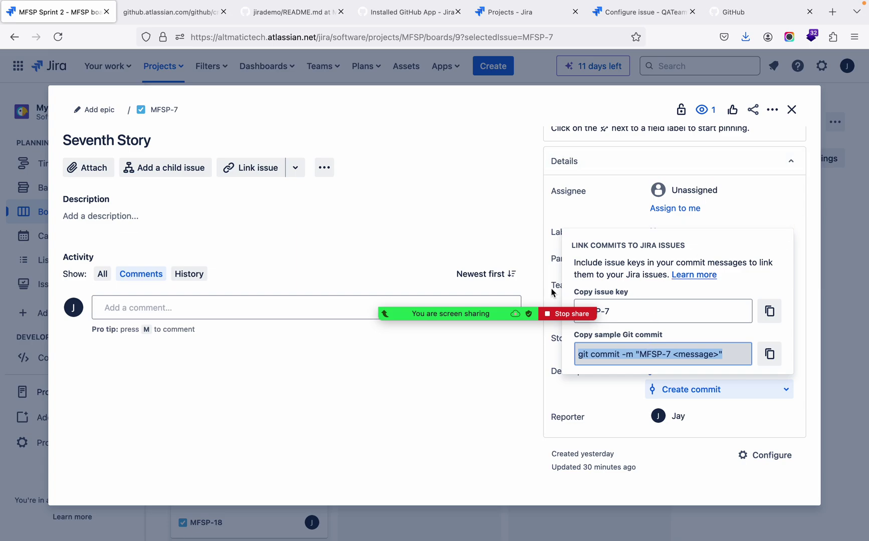
pyautogui.moveTo(458, 316); pyautogui.dragTo(210, 445)
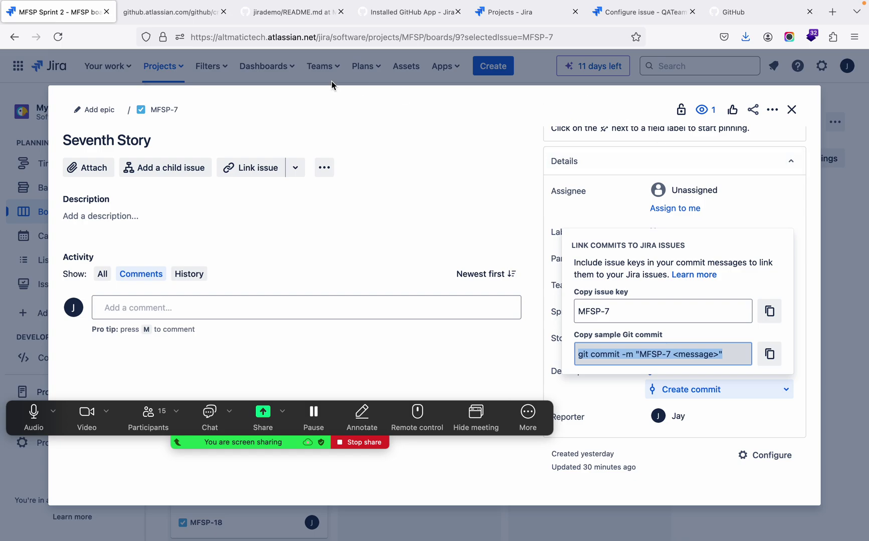
pyautogui.hotkey('ctrl', 'Left')
pyautogui.write('git commit -m "MFSP-7 <message>"')
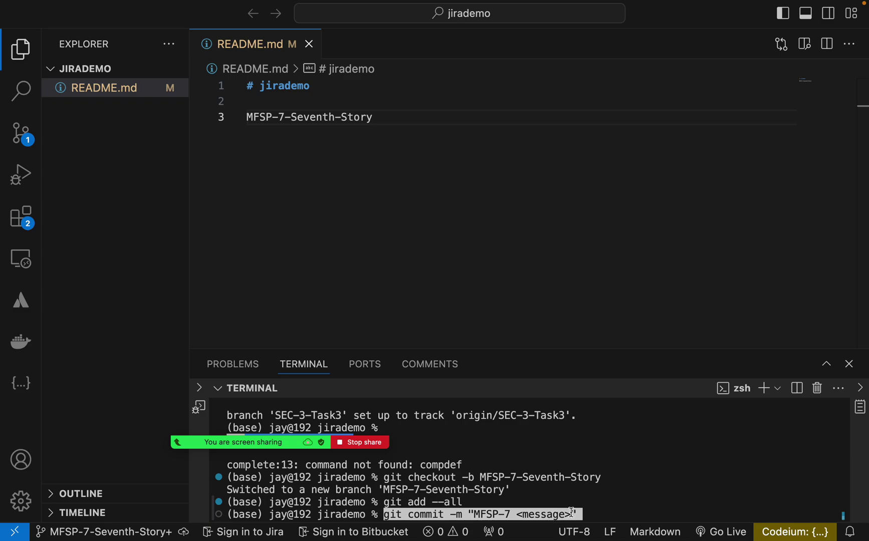
# Commit with message "MFSP-7 small change" and attempt git push.
pyautogui.press('BackSpace')
pyautogui.press('BackSpace')
pyautogui.press('BackSpace')
pyautogui.press('BackSpace')
pyautogui.press('BackSpace')
pyautogui.press('BackSpace')
pyautogui.press('BackSpace')
pyautogui.press('BackSpace')
pyautogui.press('BackSpace')
pyautogui.press('BackSpace')
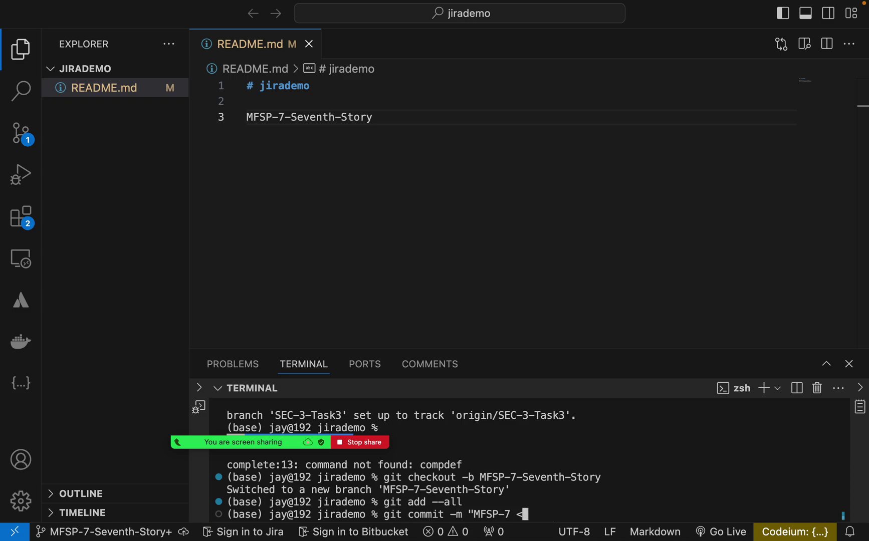
pyautogui.write('small change"')
pyautogui.press('Return')
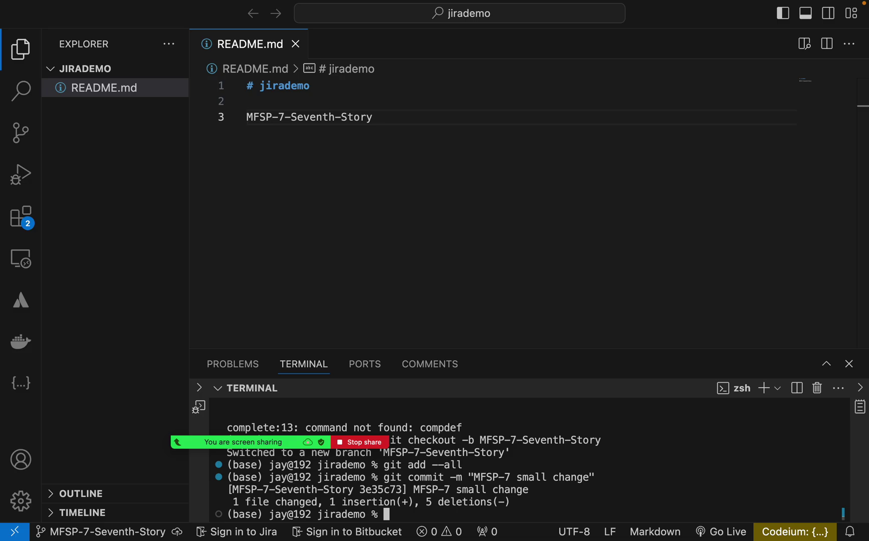
pyautogui.write('git push')
pyautogui.press('Return')
# Push using the suggested git push --set-upstream origin MFSP-7-Seventh-Story command.
pyautogui.write("'")
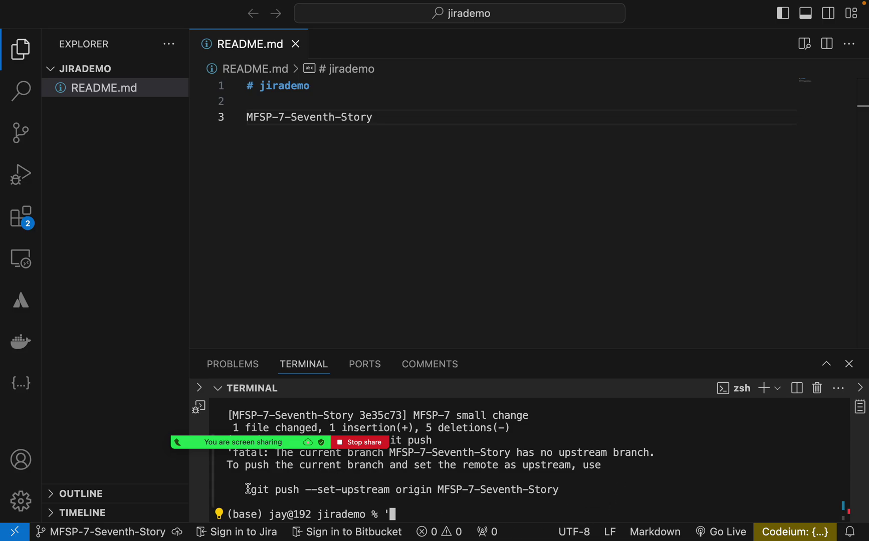
pyautogui.moveTo(265, 490); pyautogui.dragTo(558, 491)
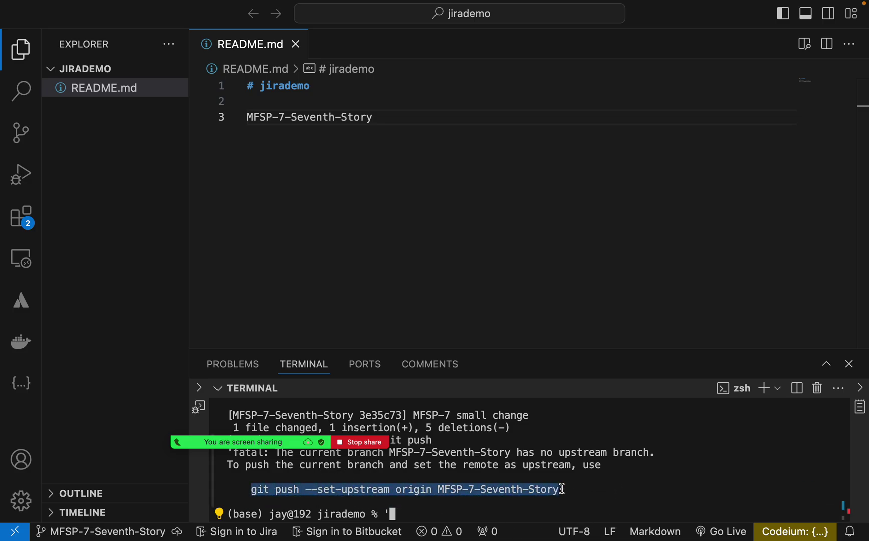
pyautogui.press('super+c')
pyautogui.press('BackSpace')
pyautogui.press('super+v')
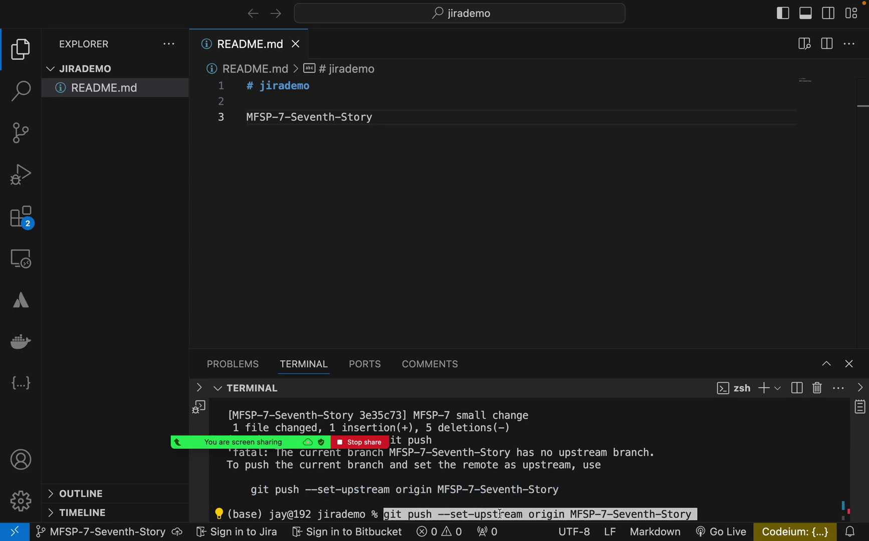
pyautogui.doubleClick(551, 515)
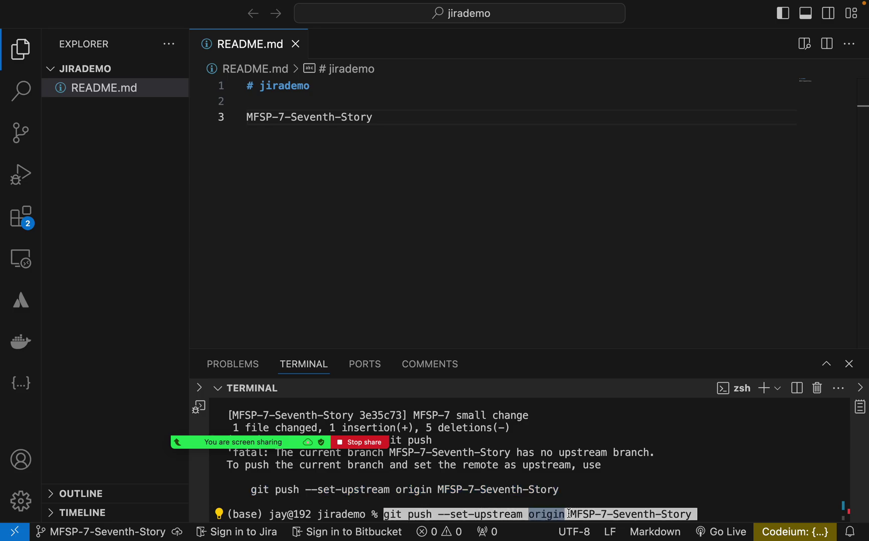
pyautogui.moveTo(569, 514); pyautogui.dragTo(694, 515)
pyautogui.click(709, 514)
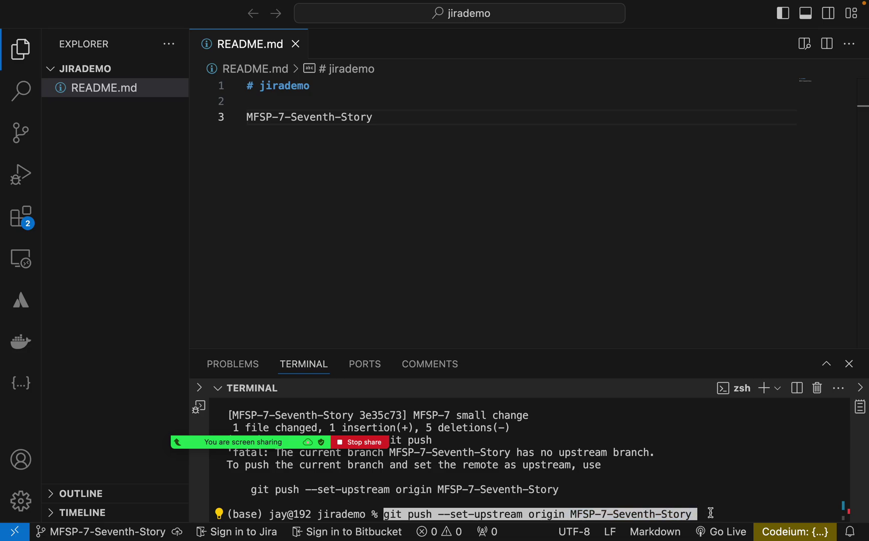
pyautogui.press('Return')
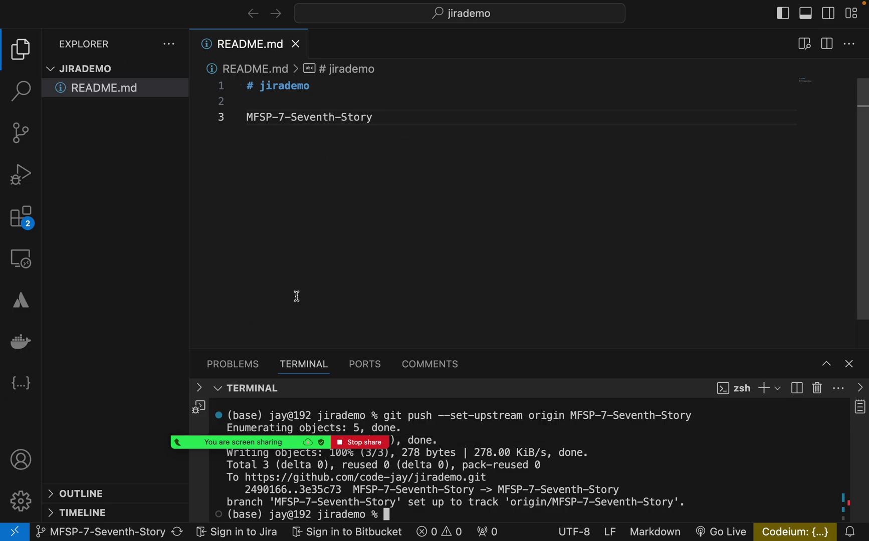
pyautogui.press('super+Tab')
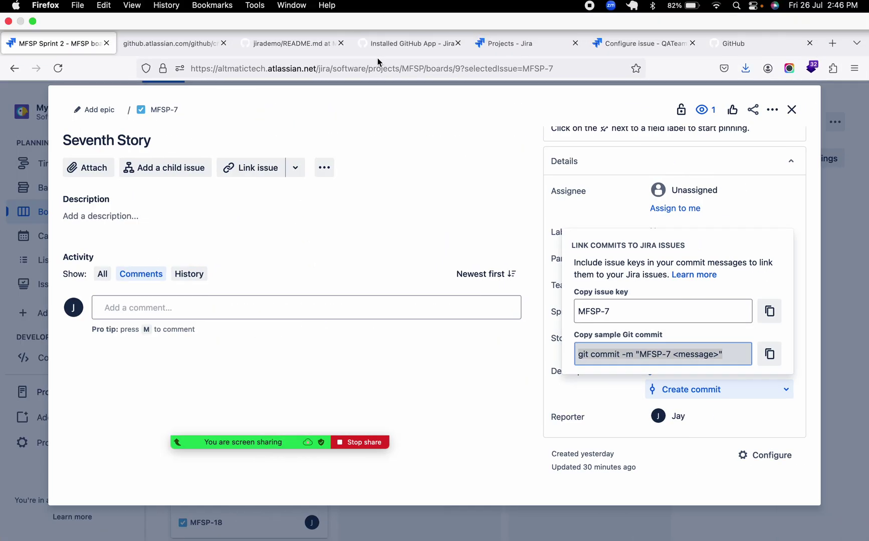
# Reload the GitHub README and highlight the new MFSP-7-Seventh-Story line, then switch to Zoom.
pyautogui.click(383, 16)
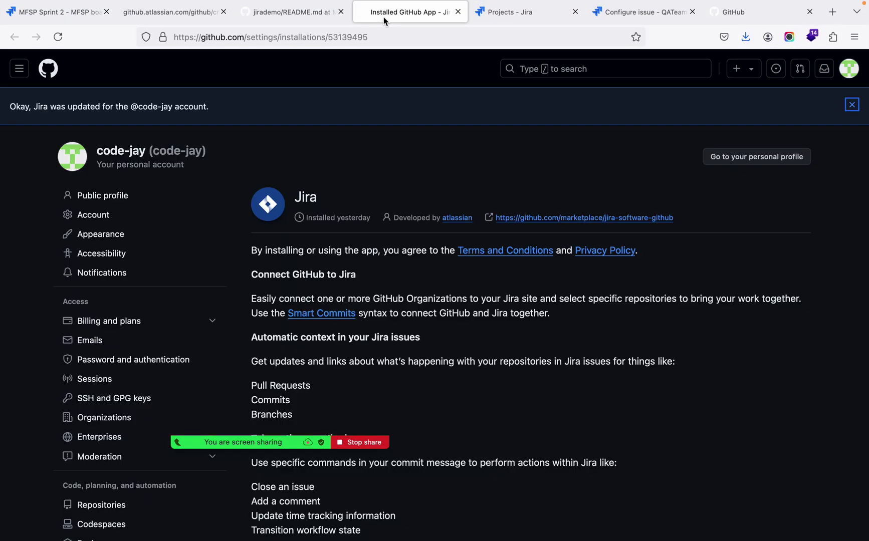
pyautogui.click(291, 17)
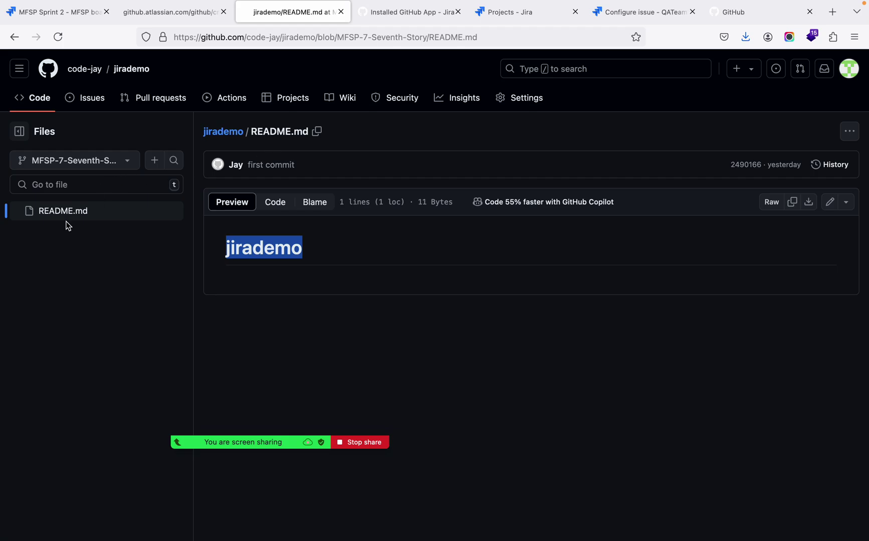
pyautogui.press('super+r')
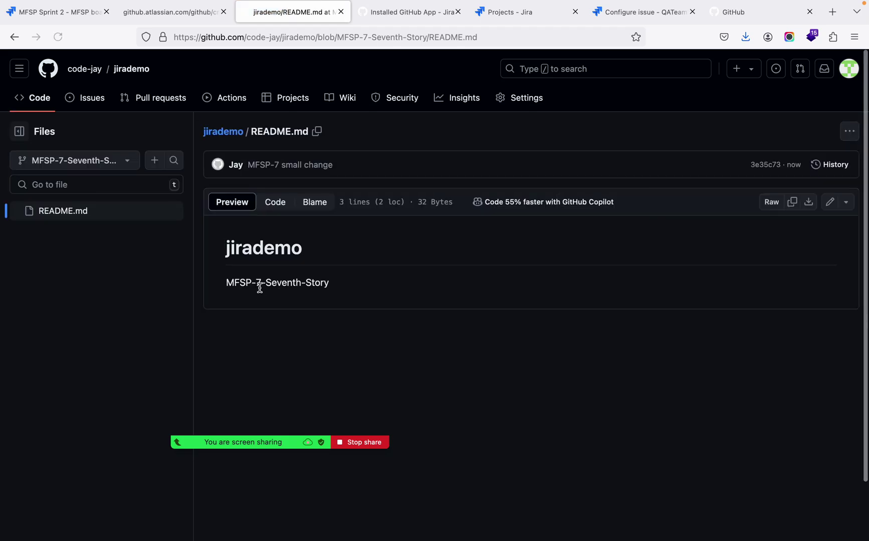
pyautogui.tripleClick(291, 285)
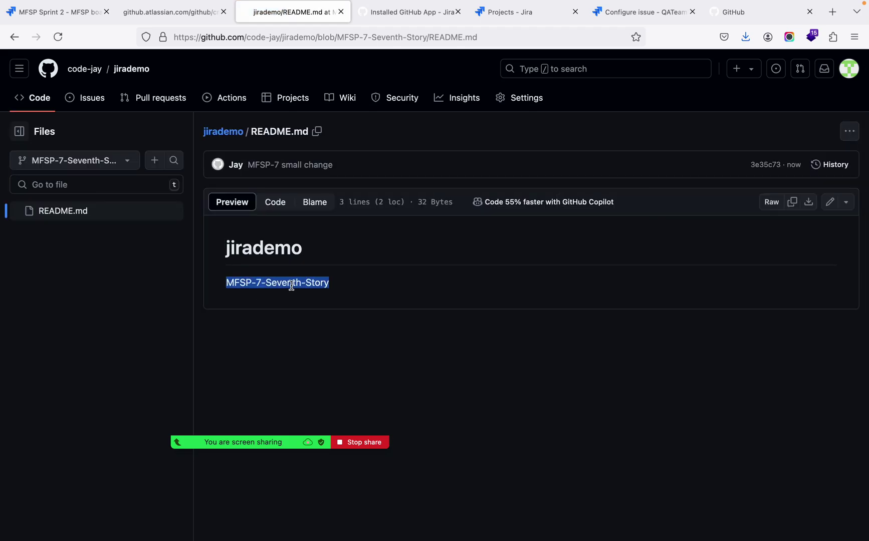
pyautogui.tripleClick(291, 285)
pyautogui.tripleClick(291, 285)
pyautogui.click(316, 288)
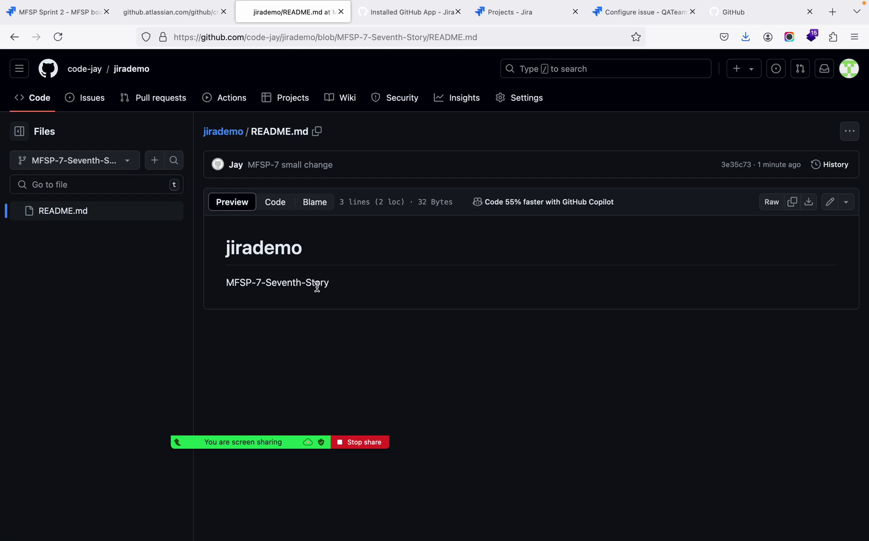
pyautogui.press('super+Tab')
pyautogui.press('super+Tab')
pyautogui.press('super+Tab')
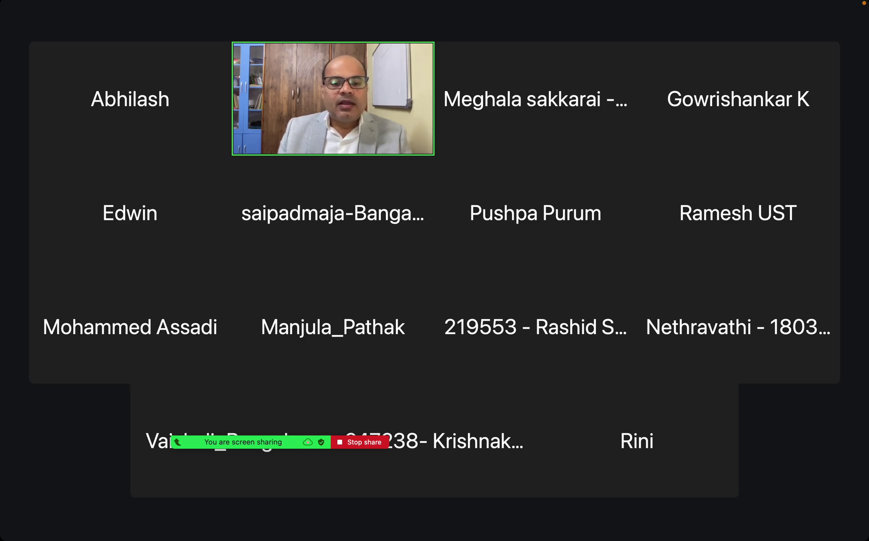
pyautogui.moveTo(2, 523)
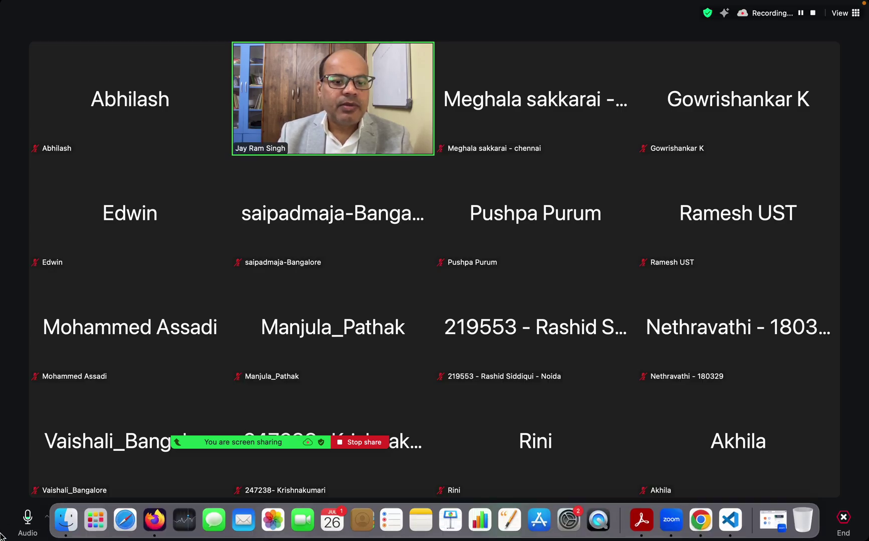
pyautogui.moveTo(142, 423)
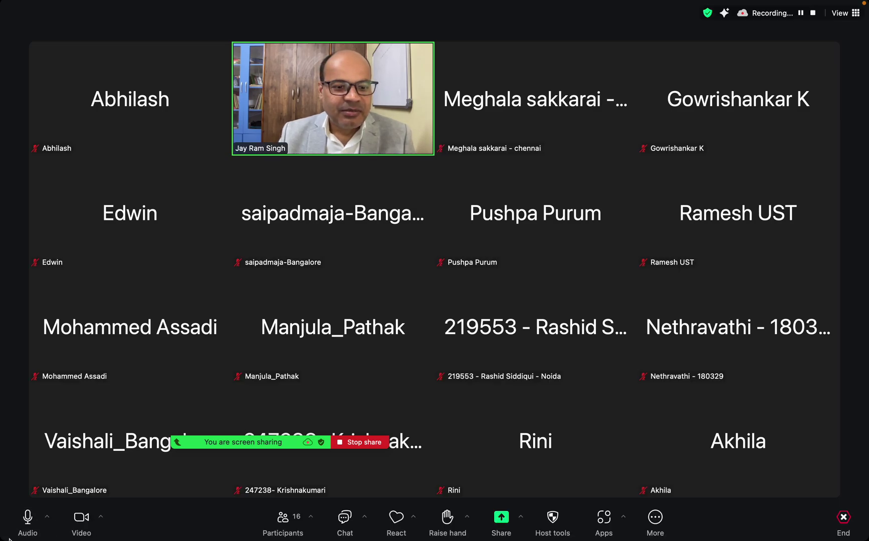
pyautogui.moveTo(195, 451)
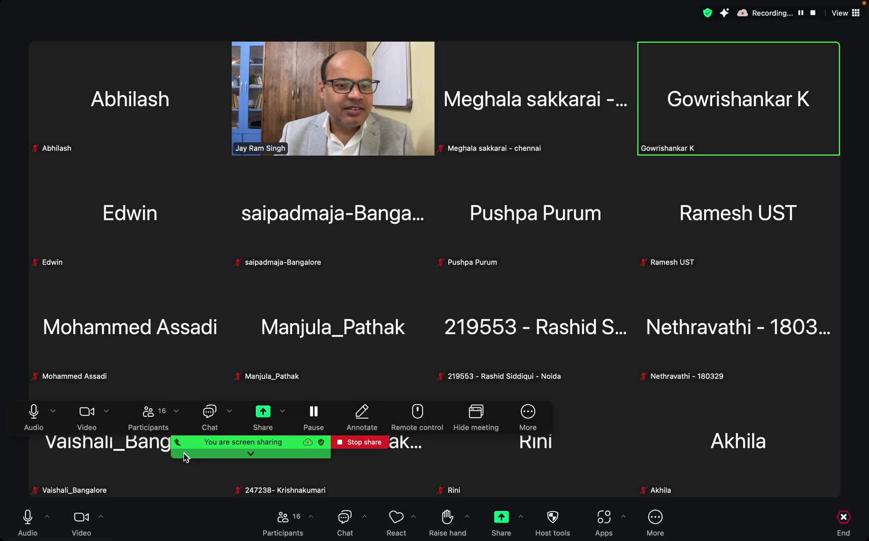